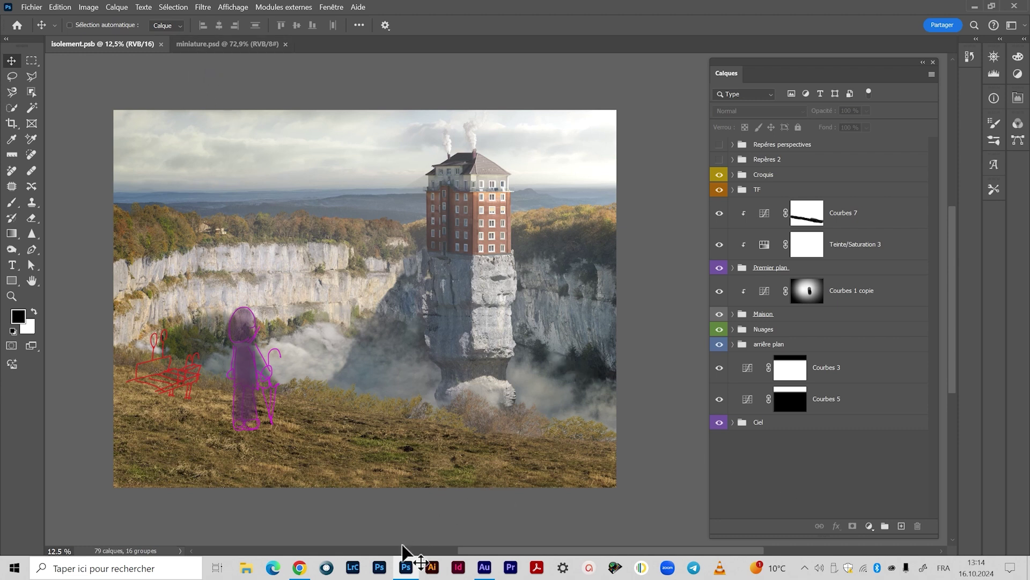
pyautogui.click(204, 43)
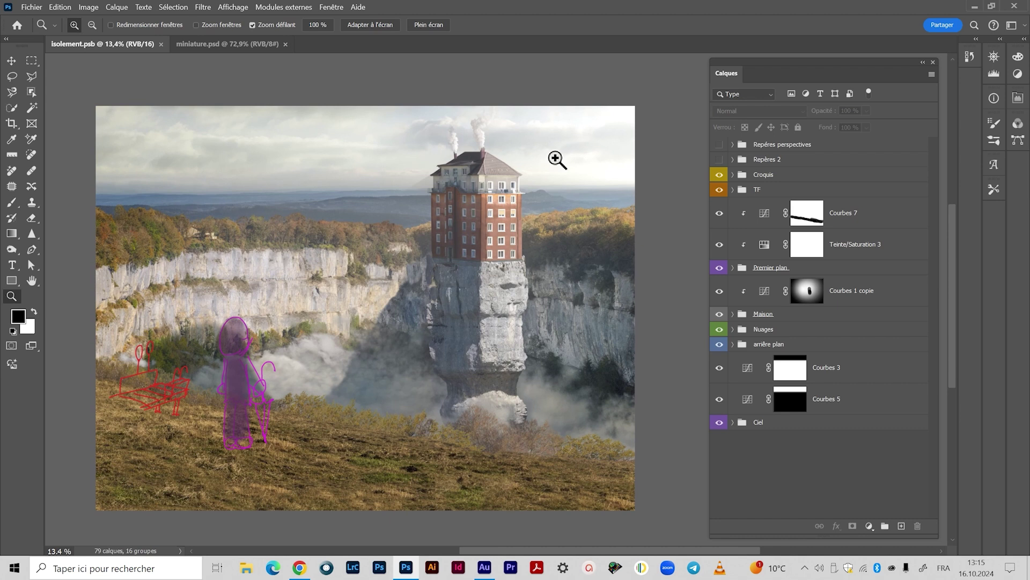
pyautogui.scroll(-1, 329, 283)
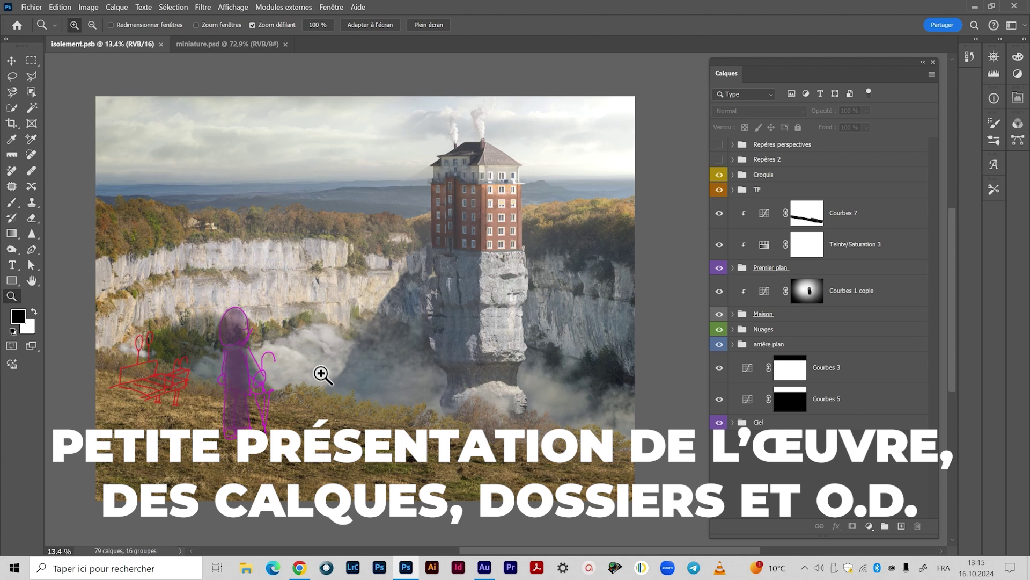
pyautogui.press('v')
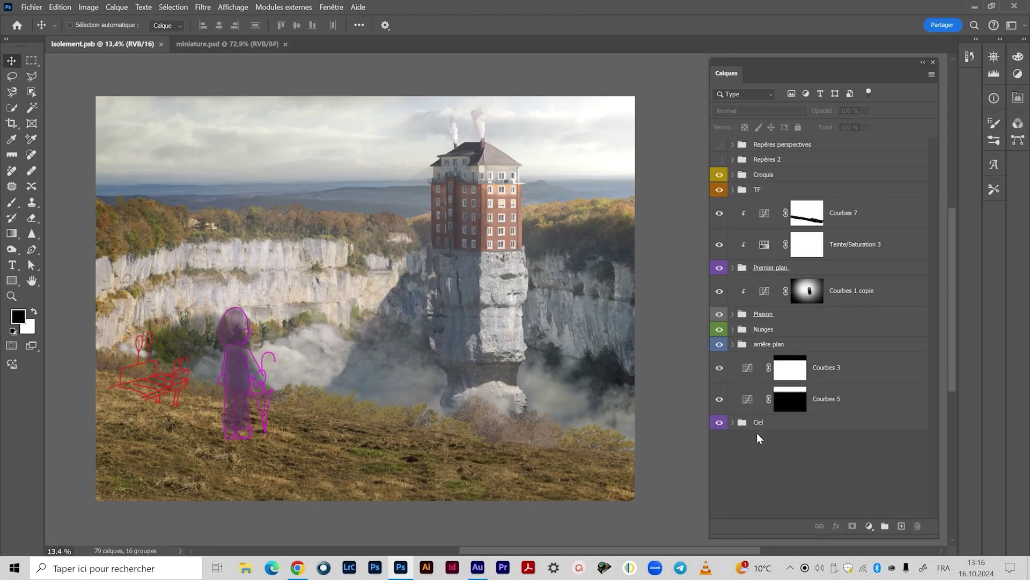
# Expand the Premier plan group to look at its layers, and collapse it again.
pyautogui.click(733, 267)
pyautogui.click(764, 270)
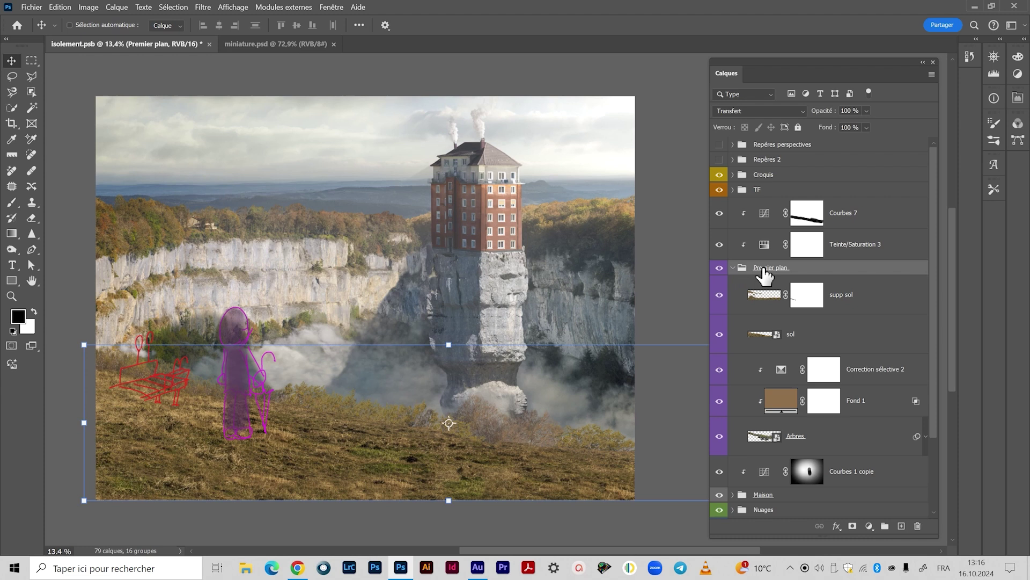
pyautogui.click(733, 268)
pyautogui.click(774, 532)
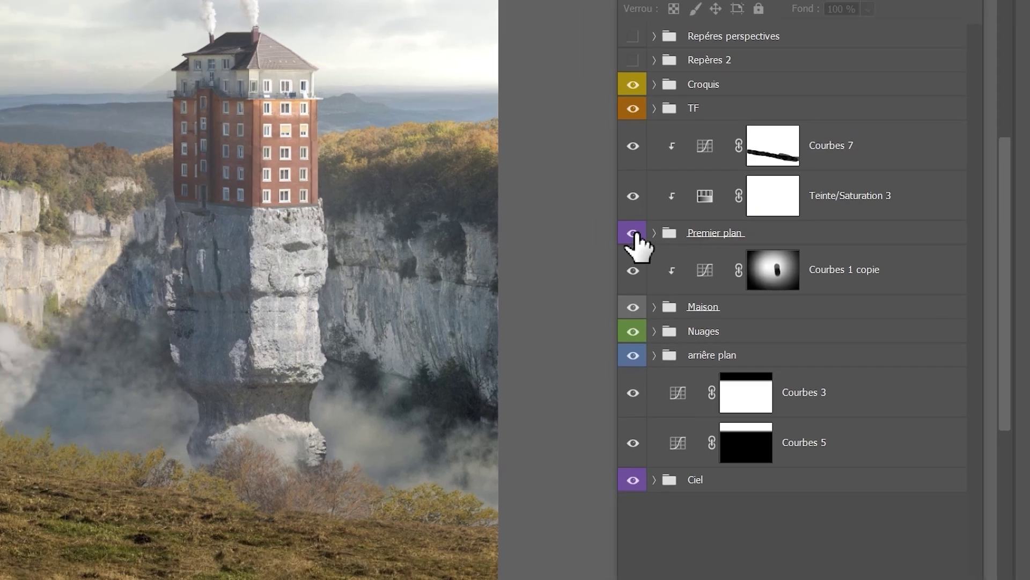
# Hide and show the Premier plan and Maison groups one after the other to see what each contributes to the image.
pyautogui.click(607, 223)
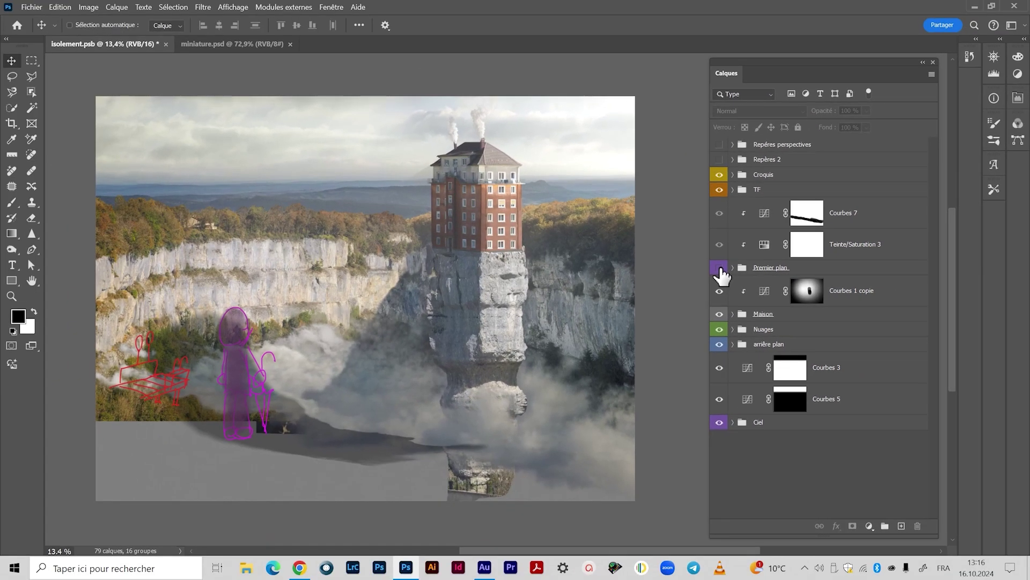
pyautogui.click(684, 254)
pyautogui.click(720, 314)
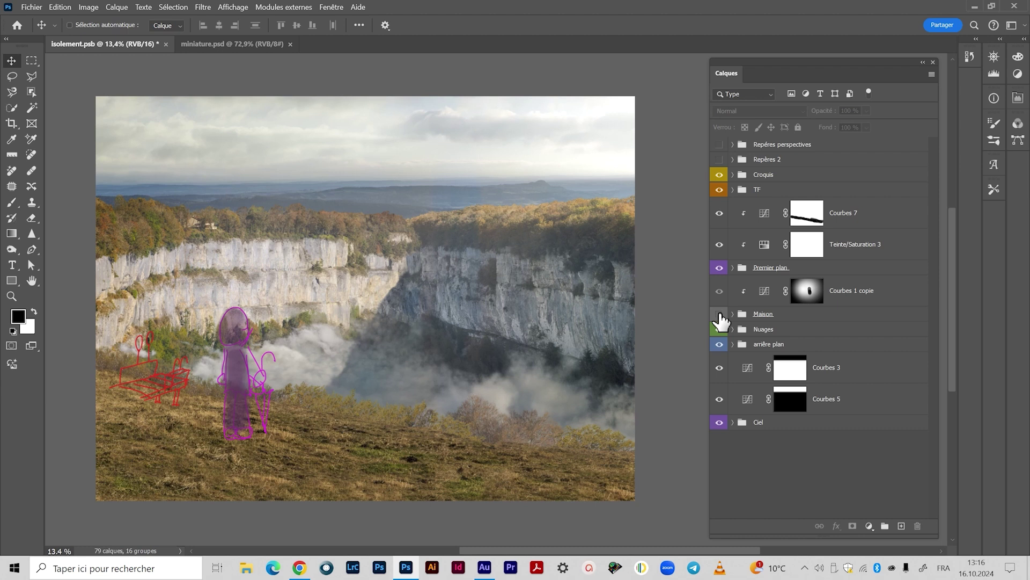
pyautogui.click(720, 314)
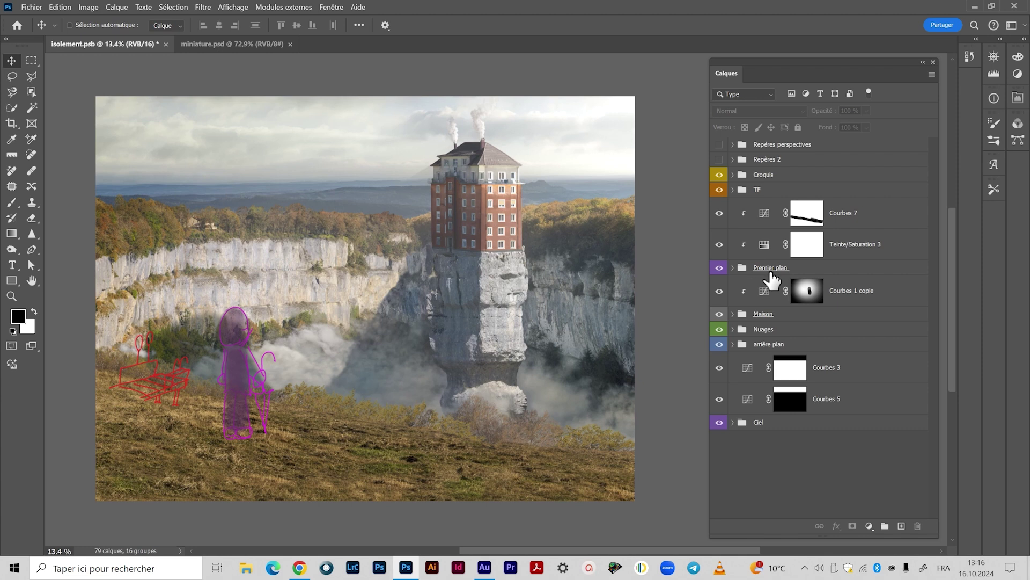
# Expand the Premier plan group and briefly hide and restore its sol, supp sol and Arbres layers to check their content.
pyautogui.click(733, 267)
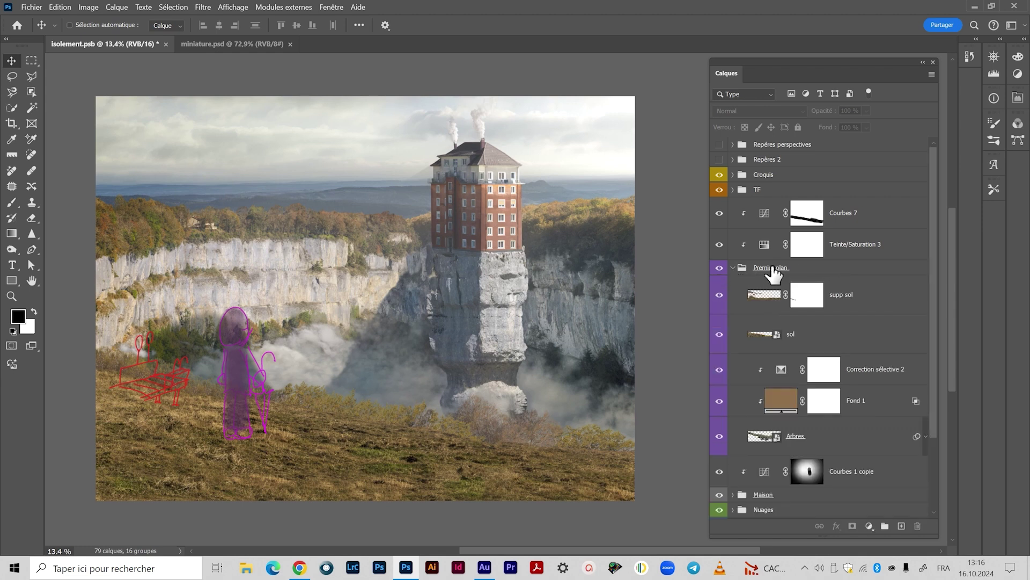
pyautogui.scroll(-1, 783, 277)
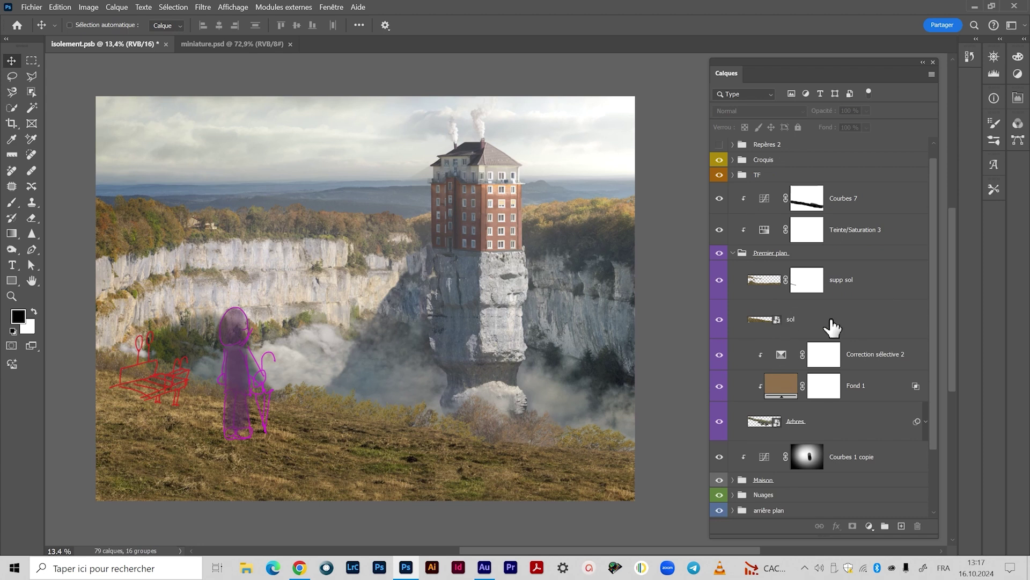
pyautogui.click(719, 319)
pyautogui.click(721, 321)
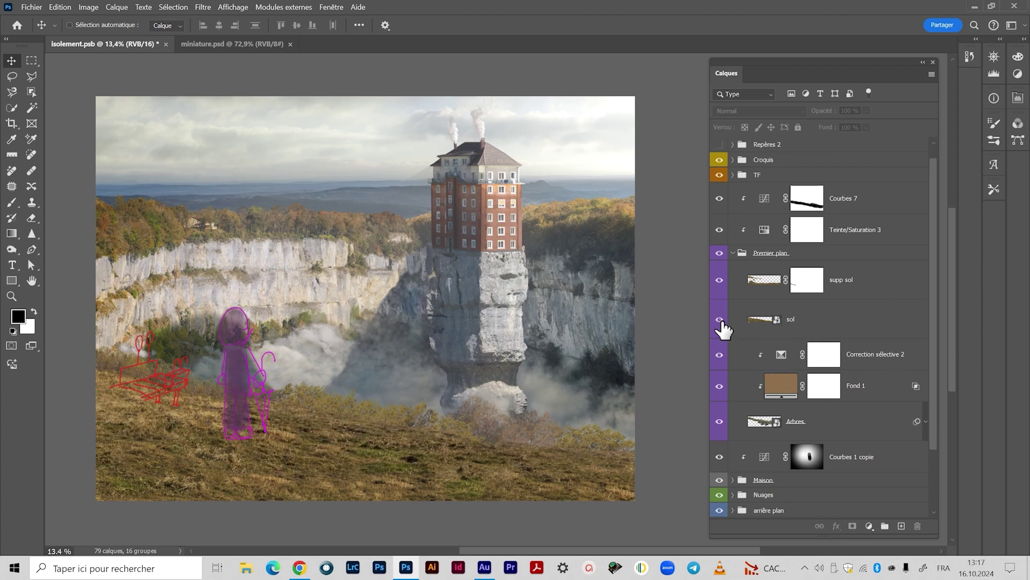
pyautogui.click(720, 281)
pyautogui.click(719, 280)
pyautogui.click(719, 422)
pyautogui.click(719, 422)
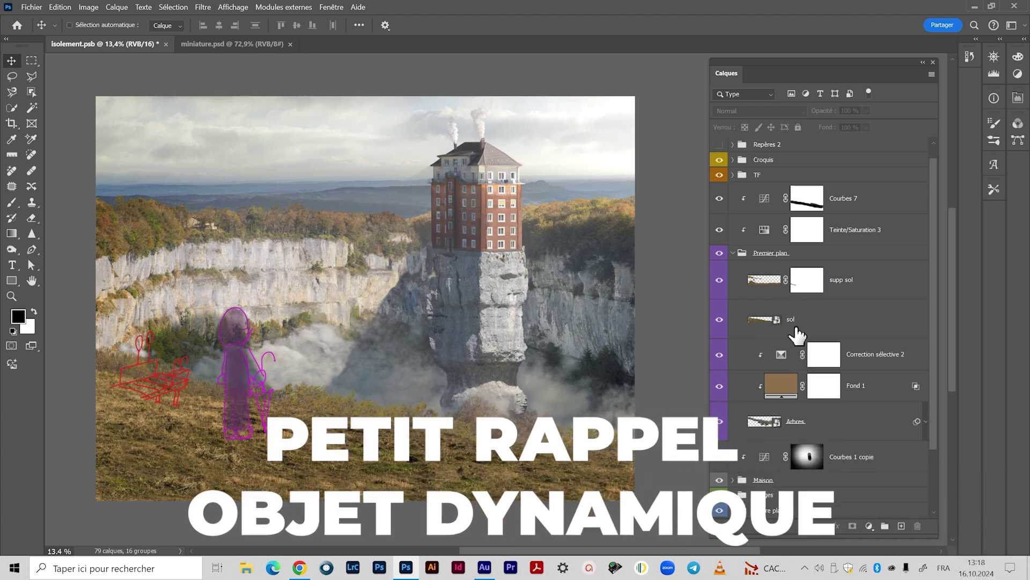
# Open the contents of the sol smart object and compare them with the isolement.psb document.
pyautogui.doubleClick(764, 319)
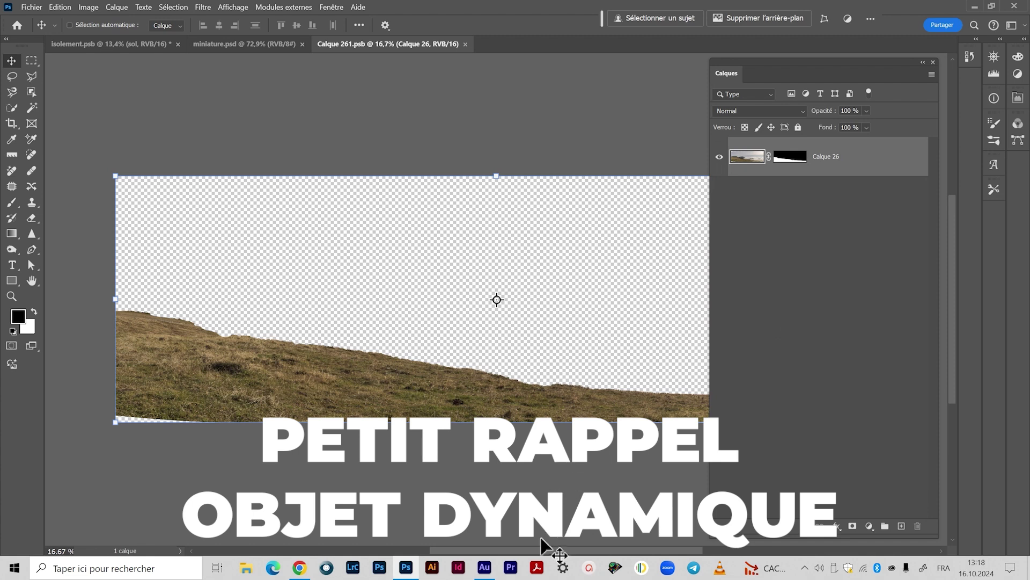
pyautogui.hscroll(3, 547, 542)
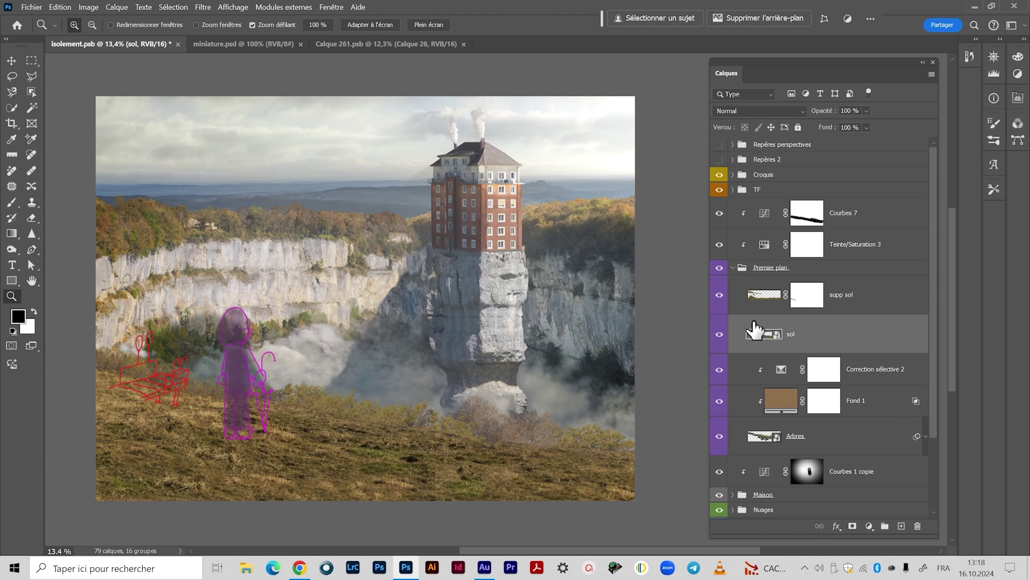
pyautogui.click(394, 47)
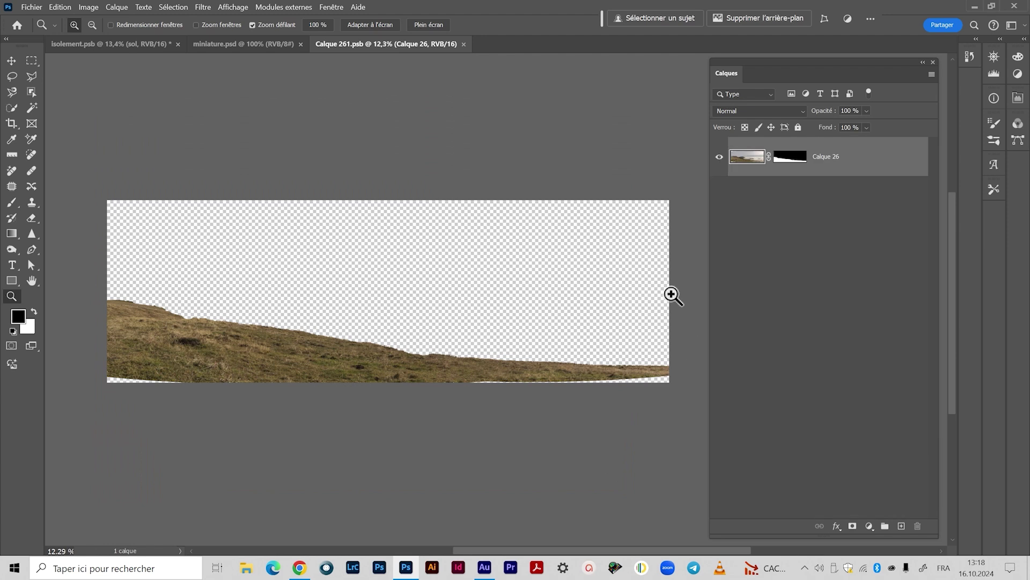
# Disable and re-enable the layer mask of Calque 26 to view the full photo, and close Calque 261.psb without saving.
pyautogui.click(790, 159)
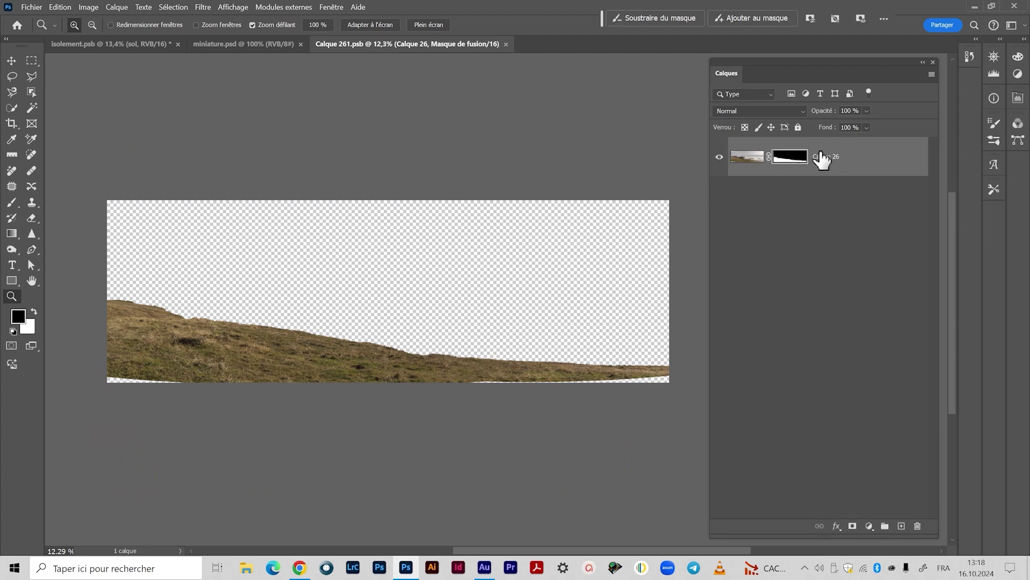
pyautogui.keyDown('shift'); pyautogui.click(789, 159); pyautogui.keyUp('shift')
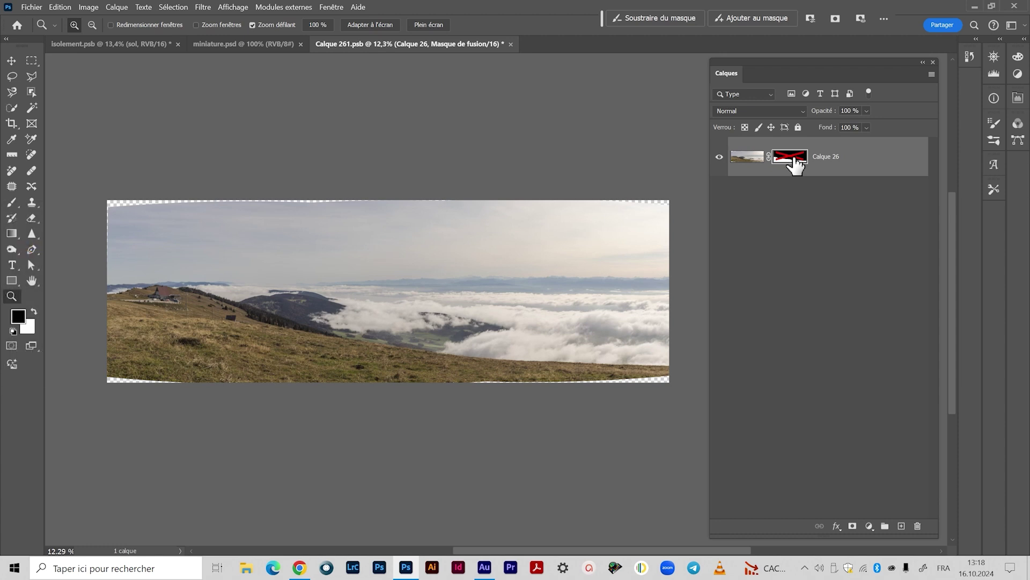
pyautogui.keyDown('shift'); pyautogui.click(793, 160); pyautogui.keyUp('shift')
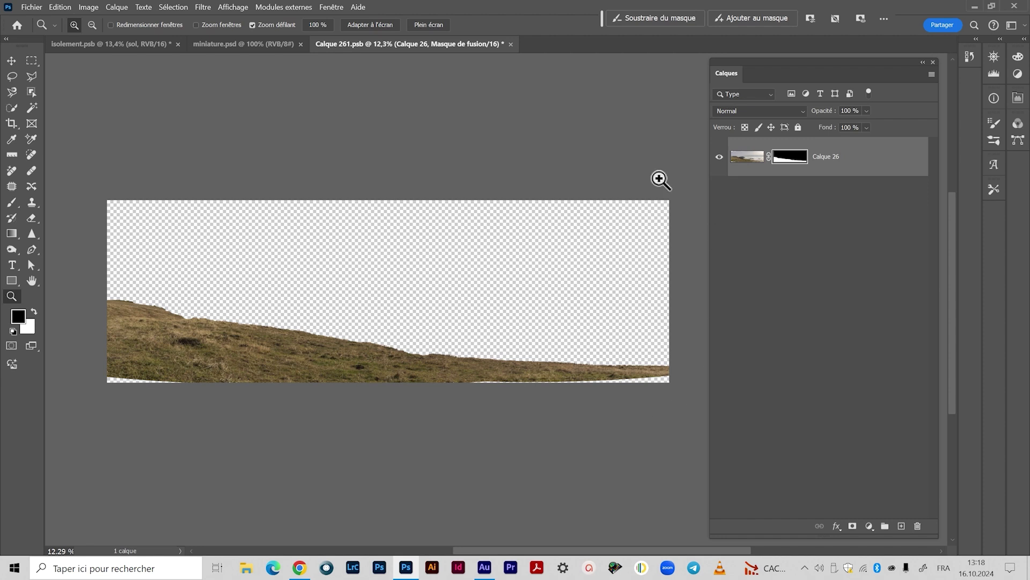
pyautogui.click(510, 44)
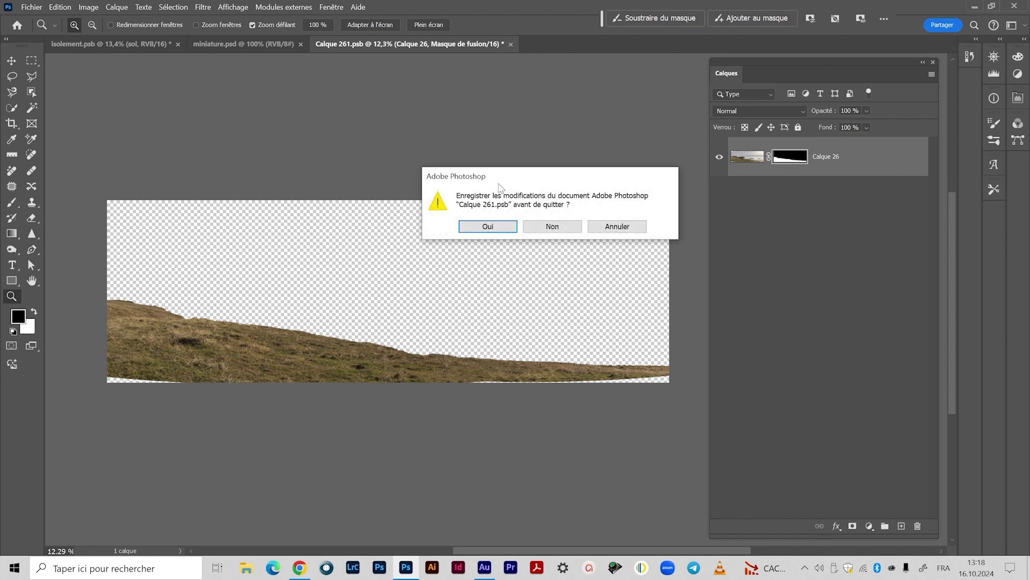
pyautogui.click(552, 226)
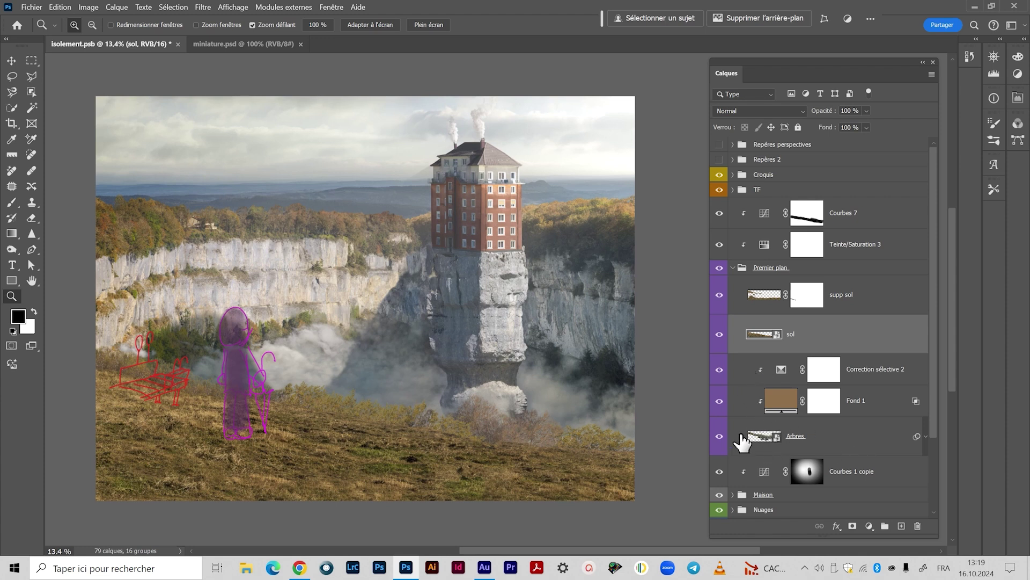
# Open the contents of the Arbres smart object, examine the layers in its Arbres group and leave the group collapsed.
pyautogui.click(924, 437)
pyautogui.scroll(-1, 846, 490)
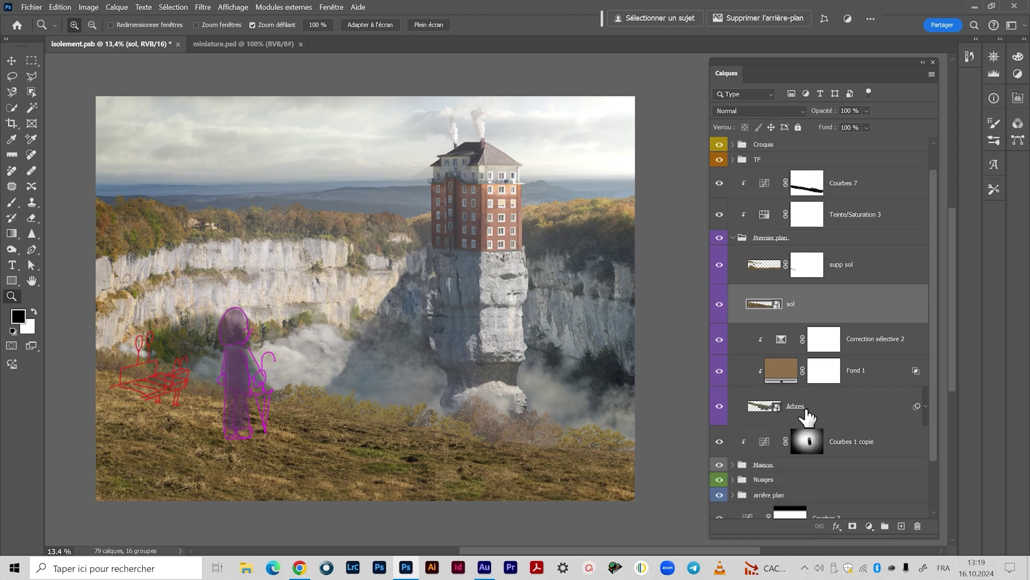
pyautogui.click(775, 409)
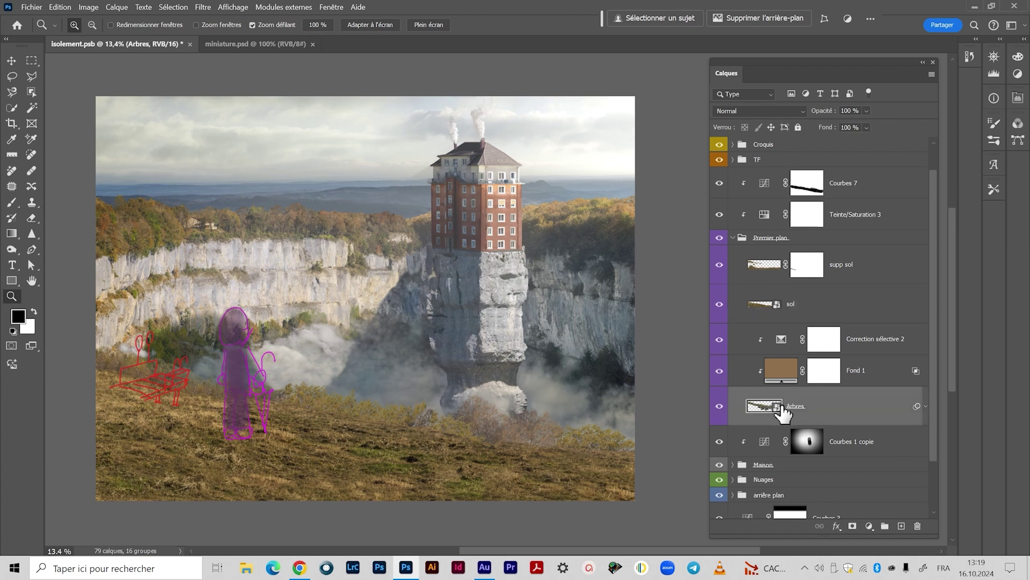
pyautogui.doubleClick(778, 414)
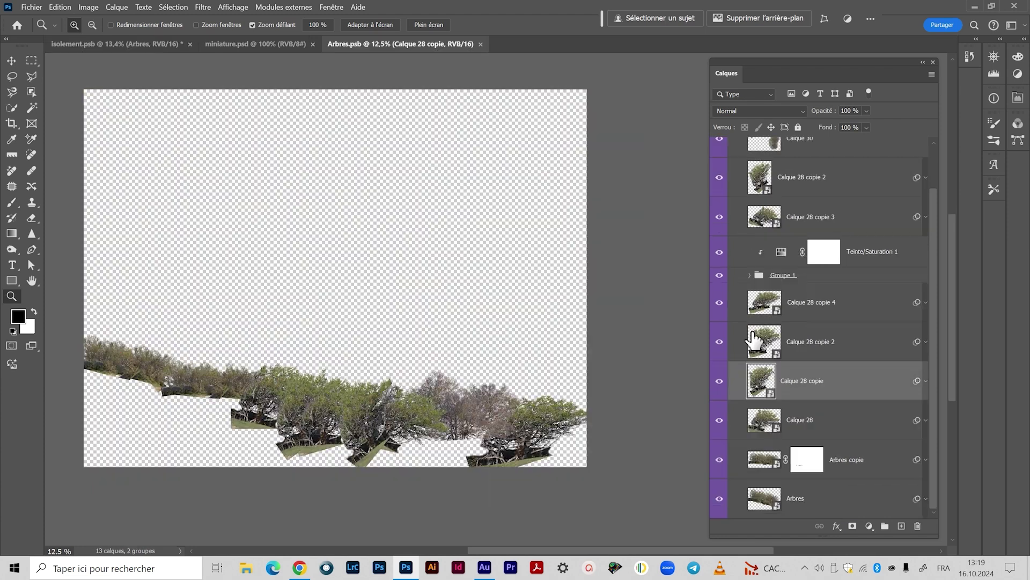
pyautogui.scroll(1, 792, 230)
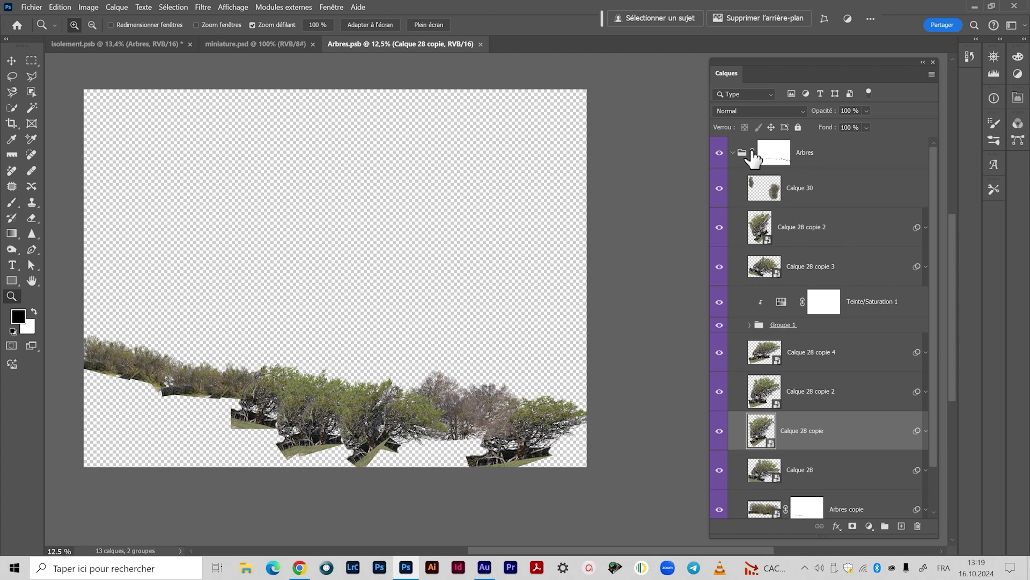
pyautogui.click(733, 153)
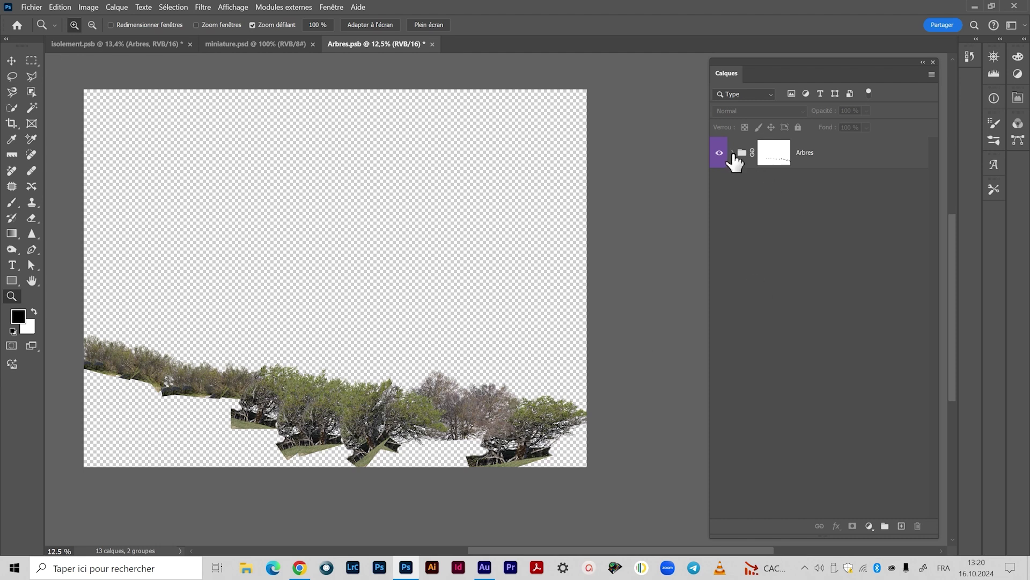
pyautogui.click(733, 153)
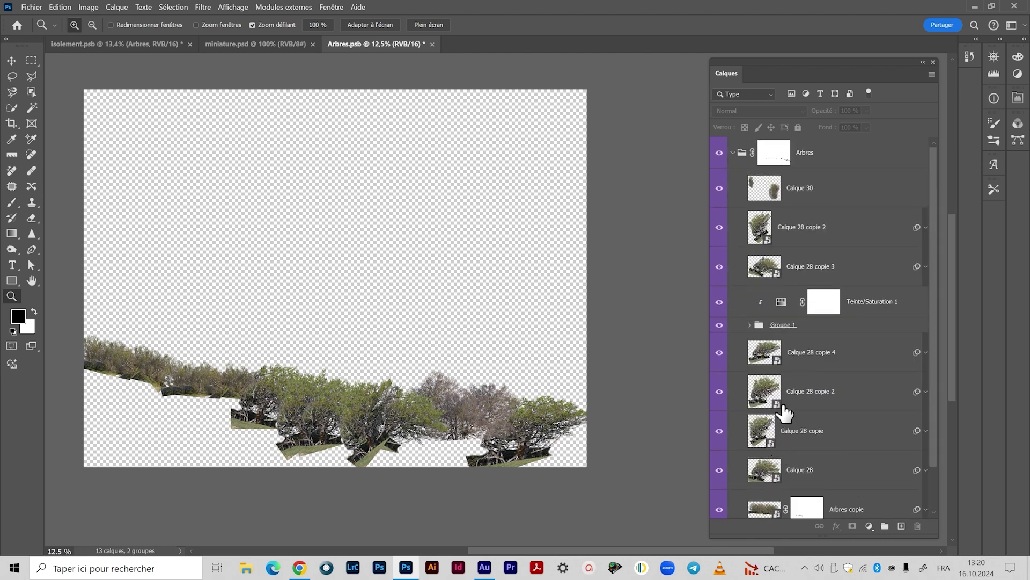
pyautogui.click(733, 153)
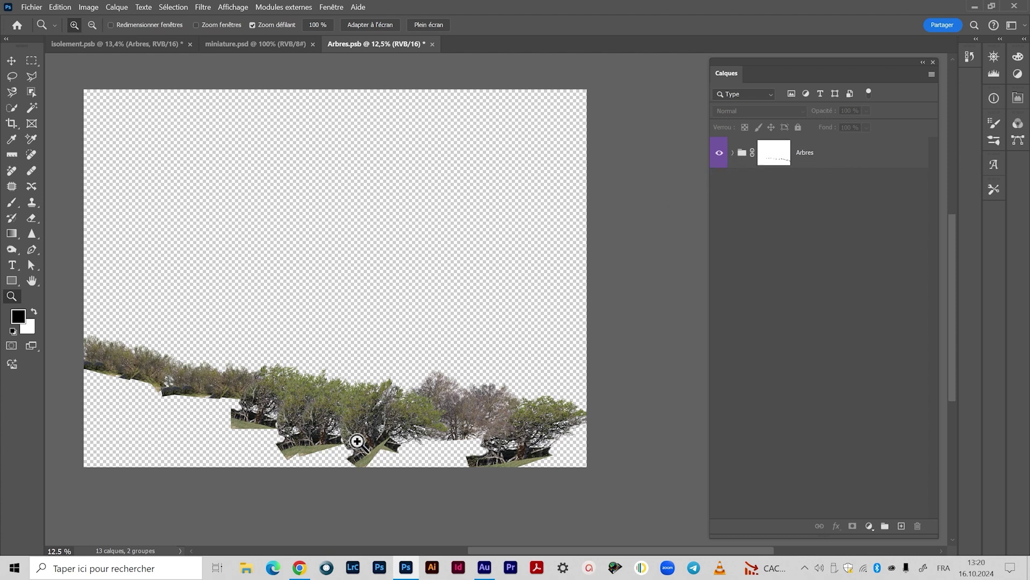
# Compare the Arbres smart object layer in isolement.psb with the group's layers inside Arbres.psb.
pyautogui.click(91, 44)
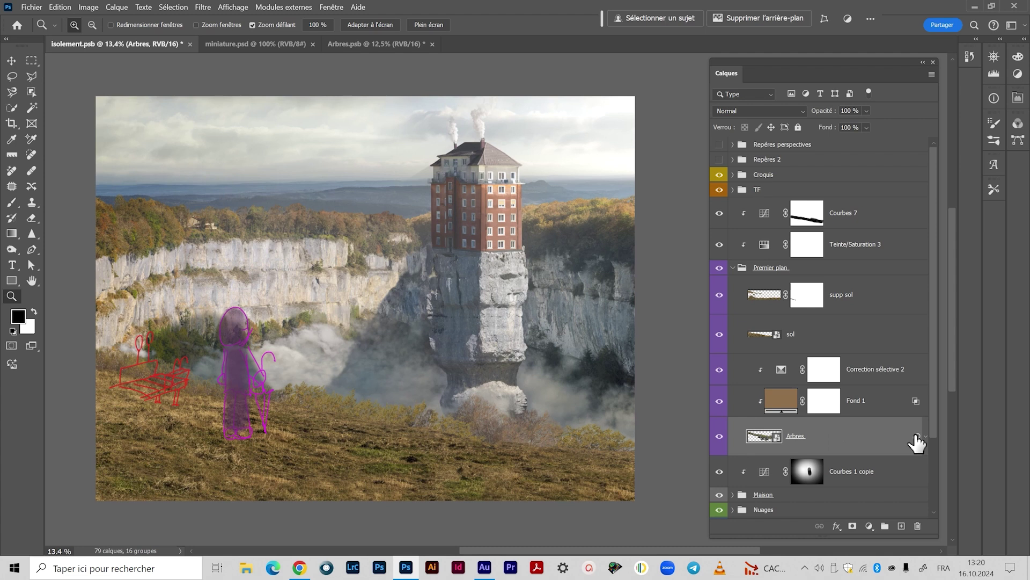
pyautogui.scroll(-1, 923, 442)
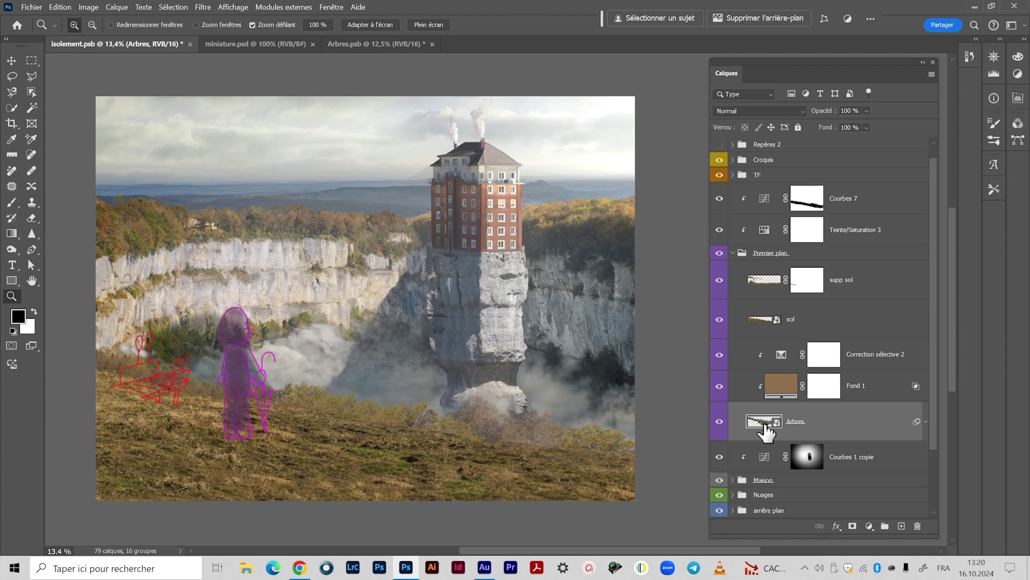
pyautogui.click(357, 44)
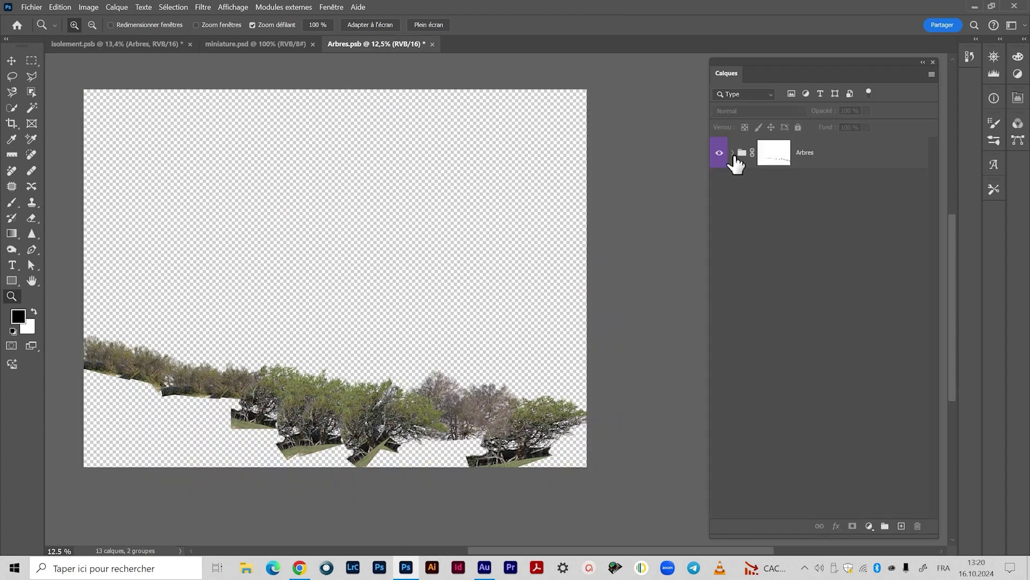
pyautogui.click(733, 153)
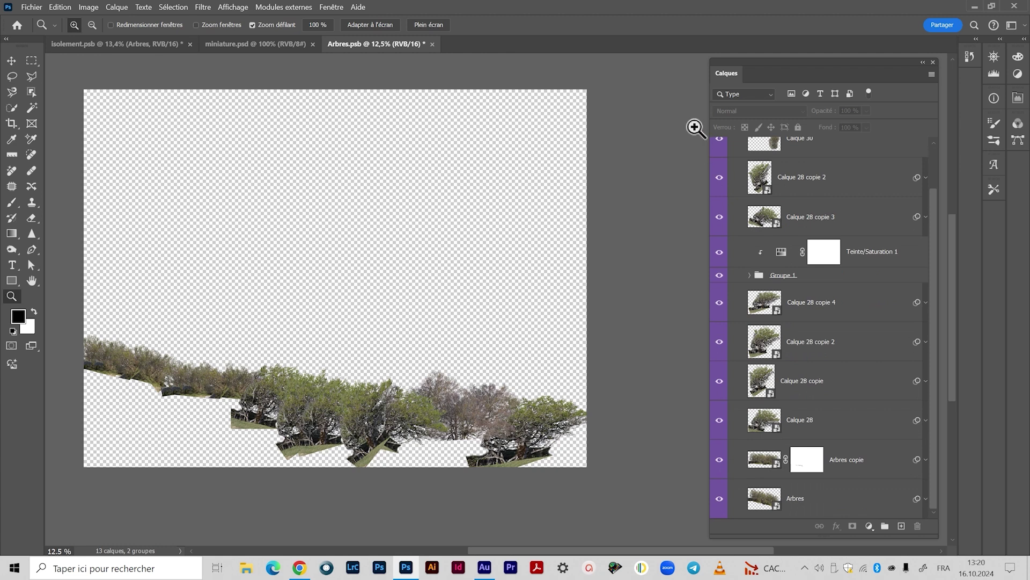
pyautogui.scroll(3, 736, 156)
pyautogui.click(733, 153)
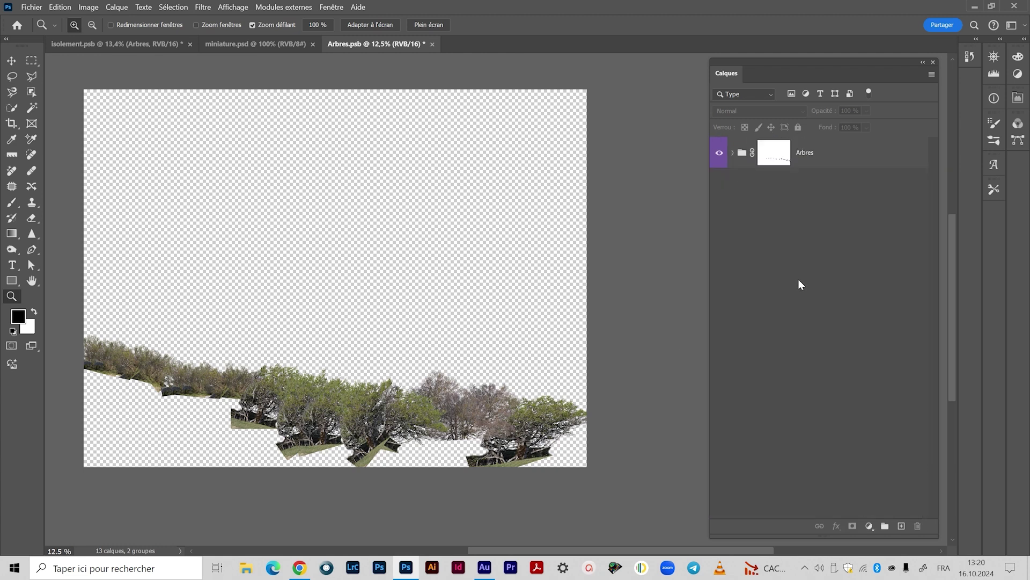
# Collapse the Premier plan group in isolement.psb and bring up miniature.psd with the Move tool active.
pyautogui.click(124, 44)
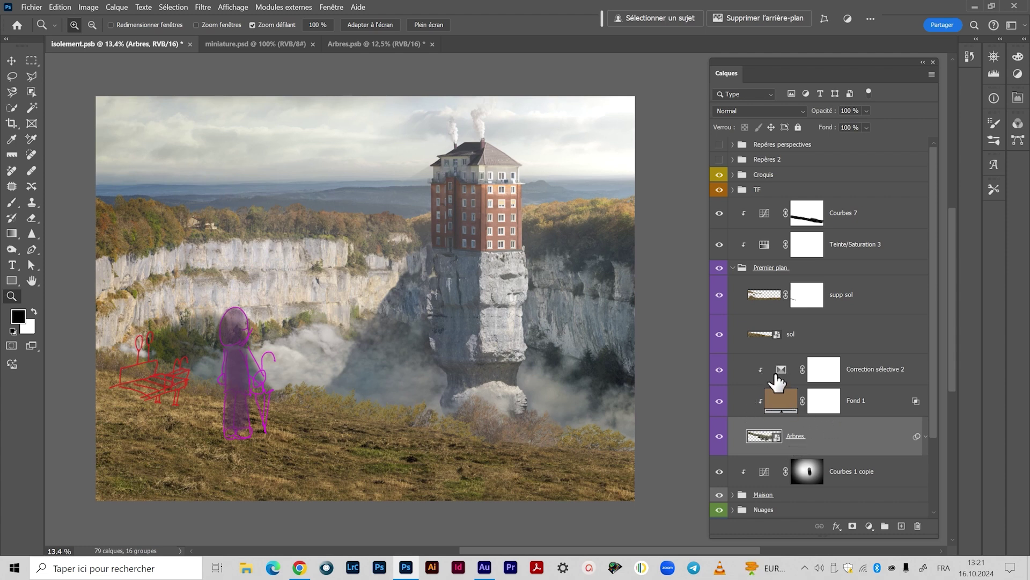
pyautogui.click(733, 268)
pyautogui.click(298, 43)
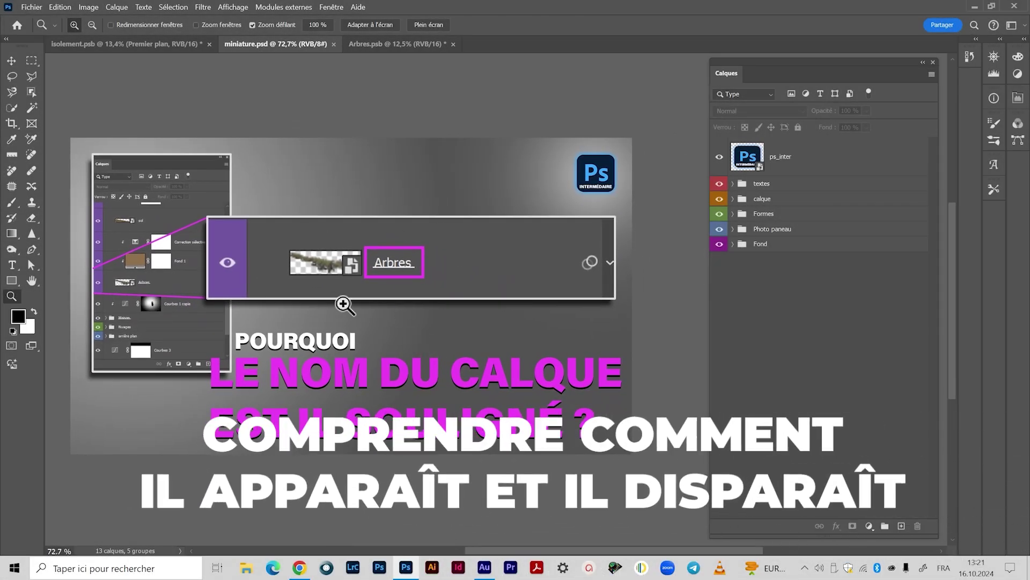
pyautogui.press('v')
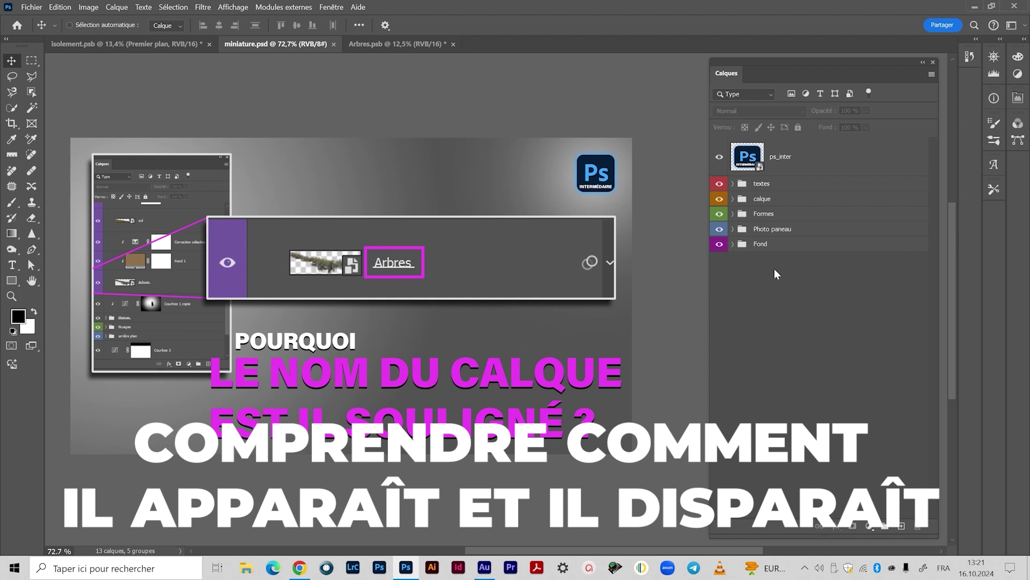
# Expand the textes group and toggle the voile layer's visibility on and off to view its effect.
pyautogui.click(733, 184)
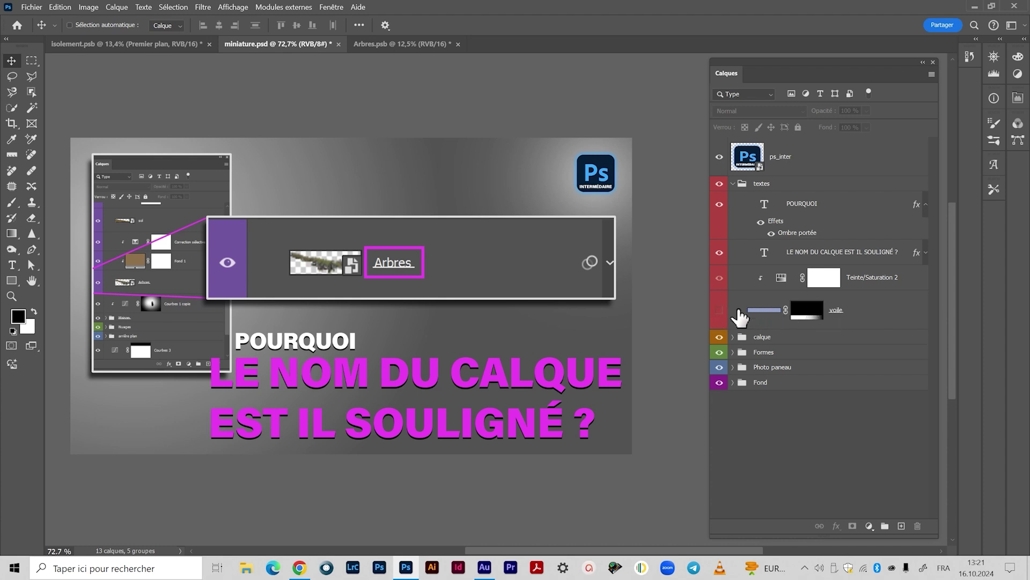
pyautogui.click(720, 310)
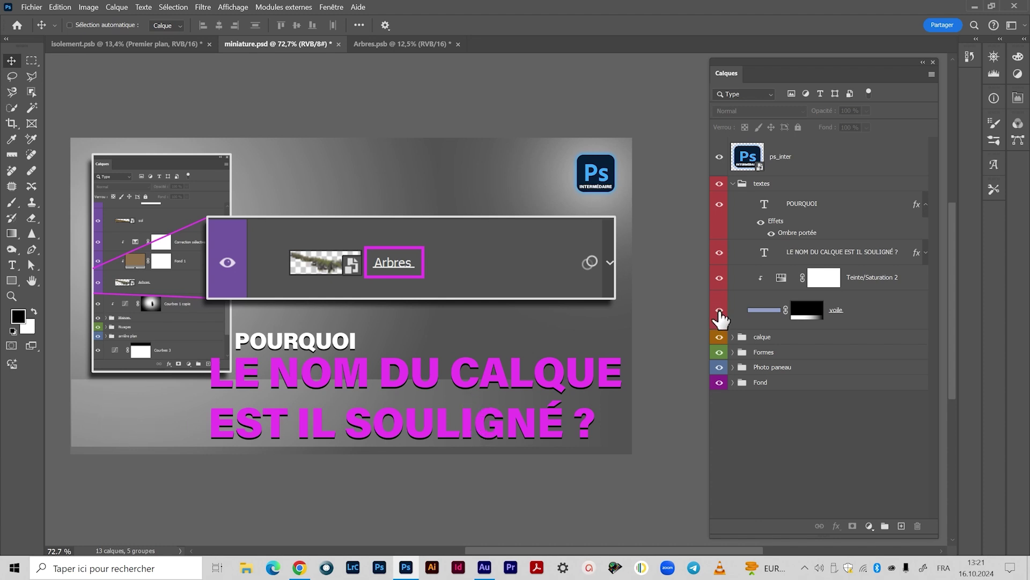
pyautogui.click(720, 311)
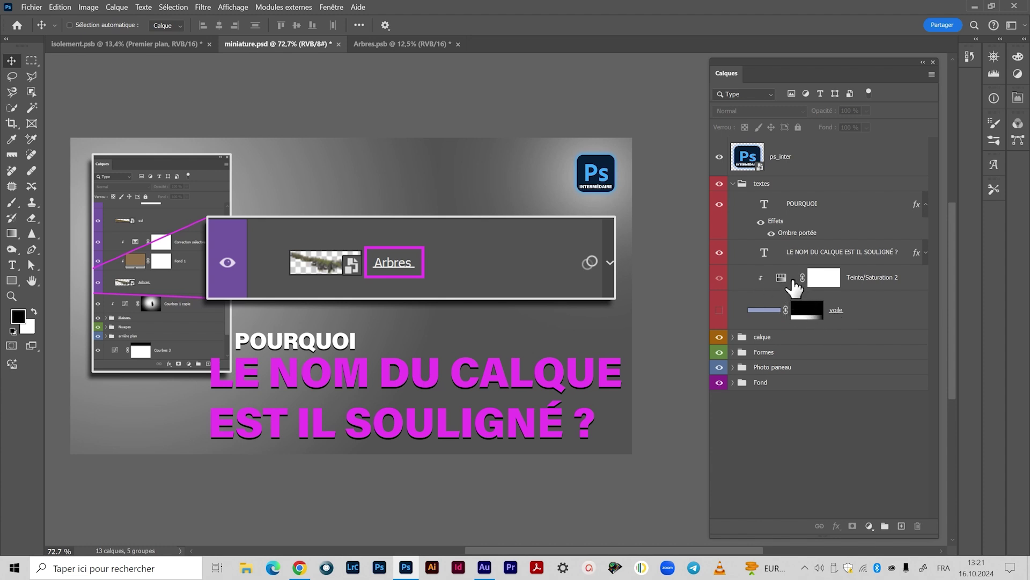
# Delete the layer mask of the voile layer.
pyautogui.click(809, 311)
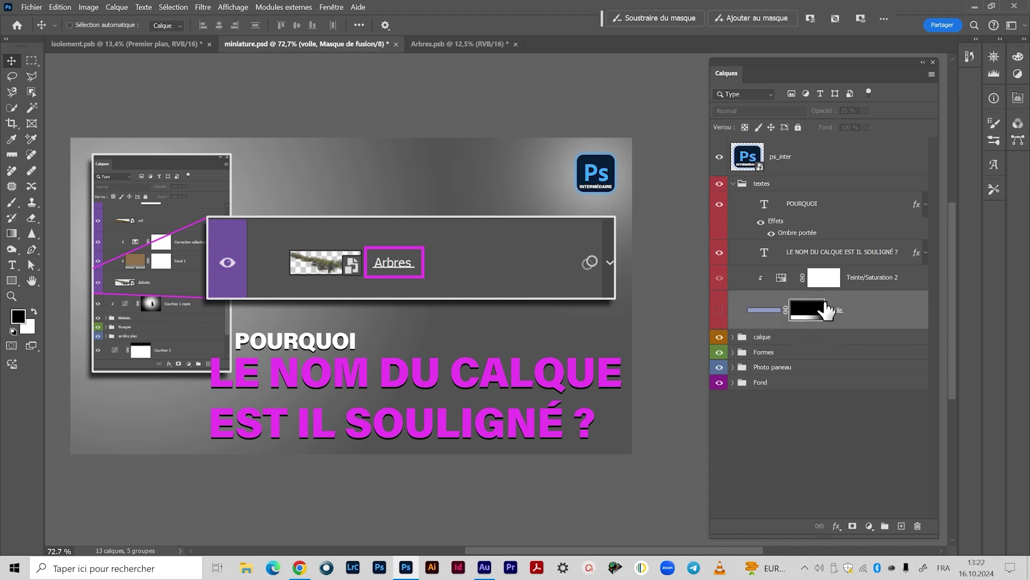
pyautogui.click(772, 311)
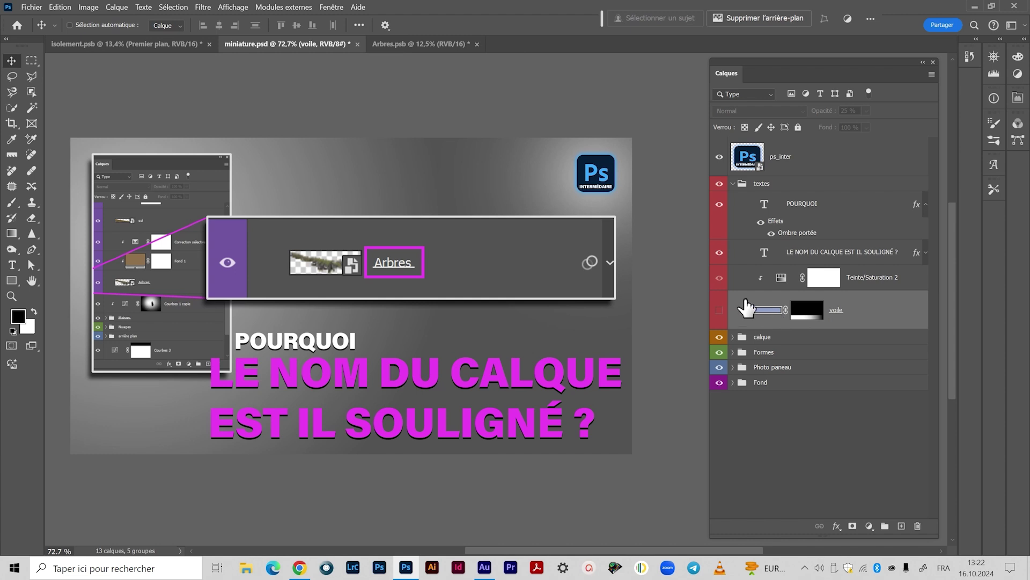
pyautogui.click(801, 309)
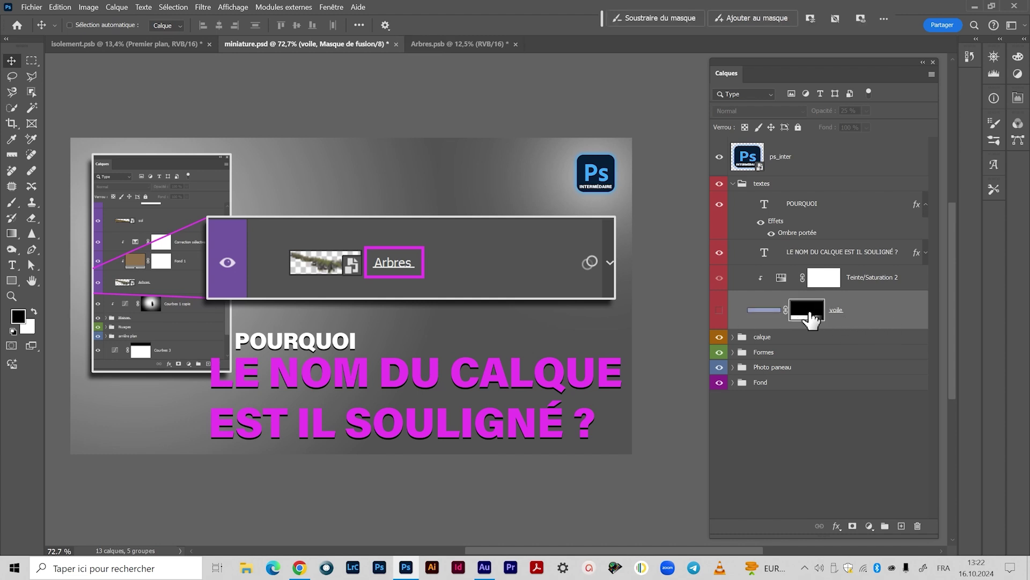
pyautogui.rightClick(807, 314)
pyautogui.click(870, 334)
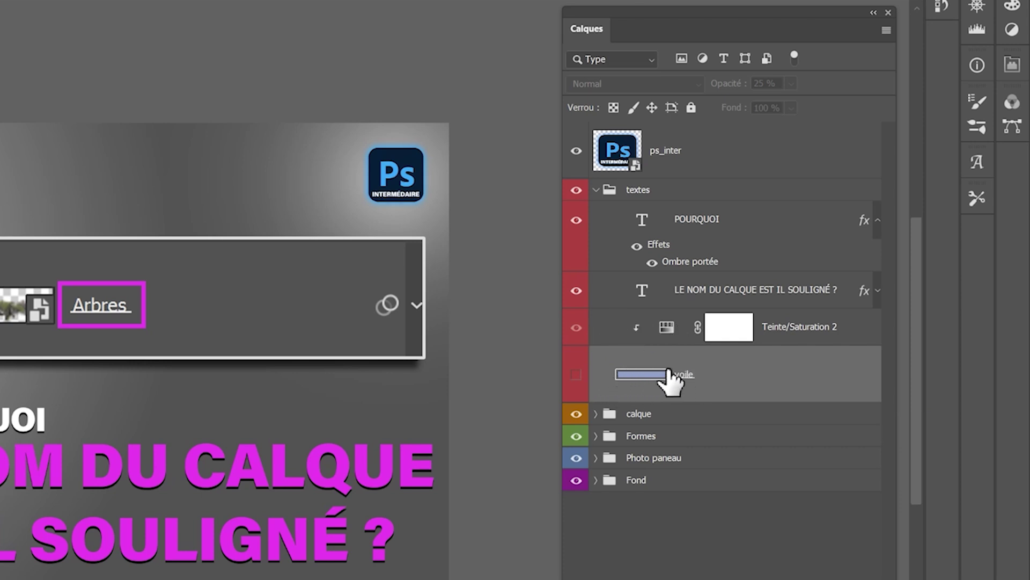
# Delete the Teinte/Saturation 2 adjustment layer, and show the voile layer at 100 % opacity.
pyautogui.click(854, 326)
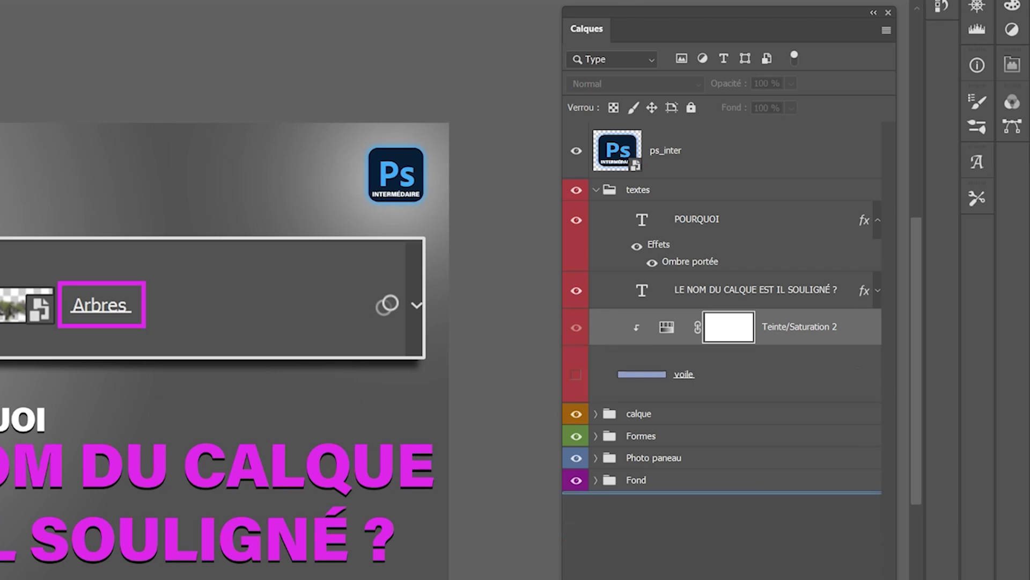
pyautogui.press('Delete')
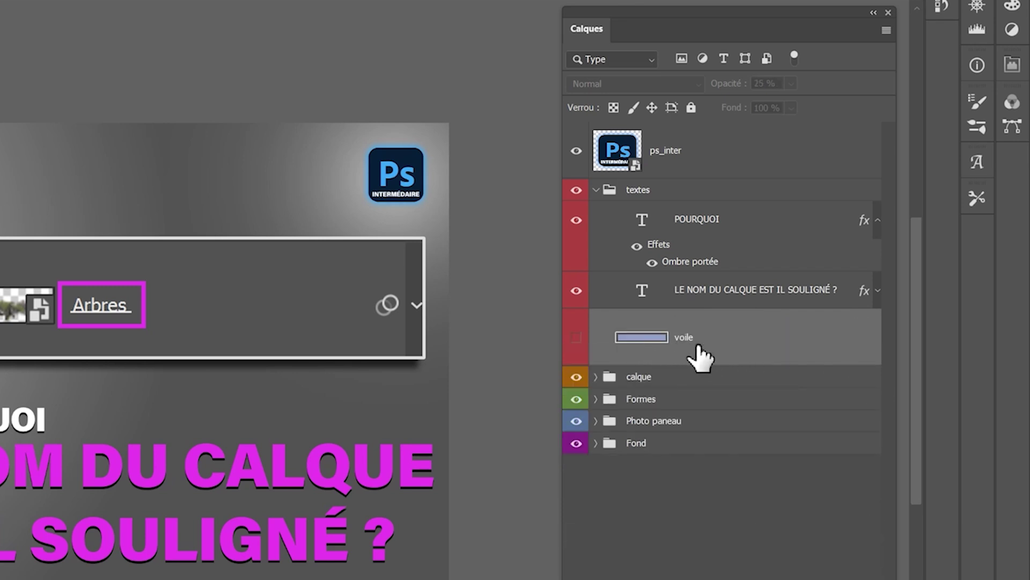
pyautogui.click(576, 337)
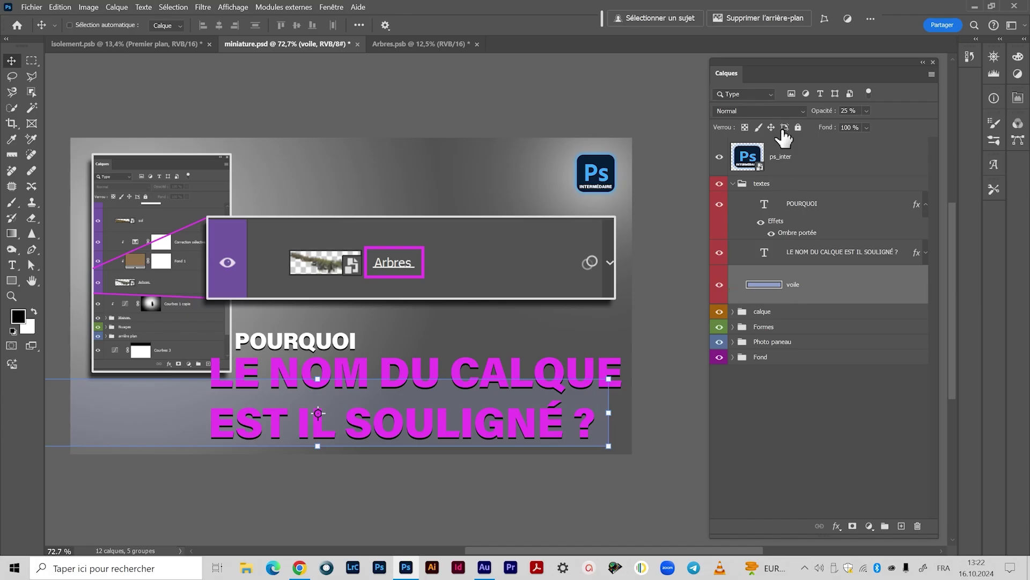
pyautogui.press('0')
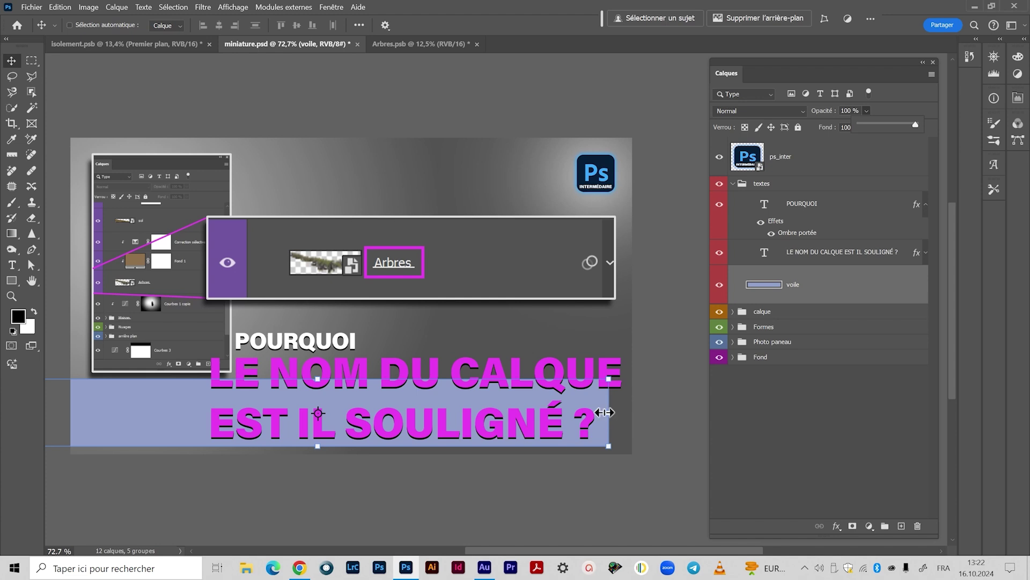
# Float the Historique panel over the canvas, restore the "Désactiver le masque de fusion" state and re-enable the voile layer's mask.
pyautogui.click(971, 57)
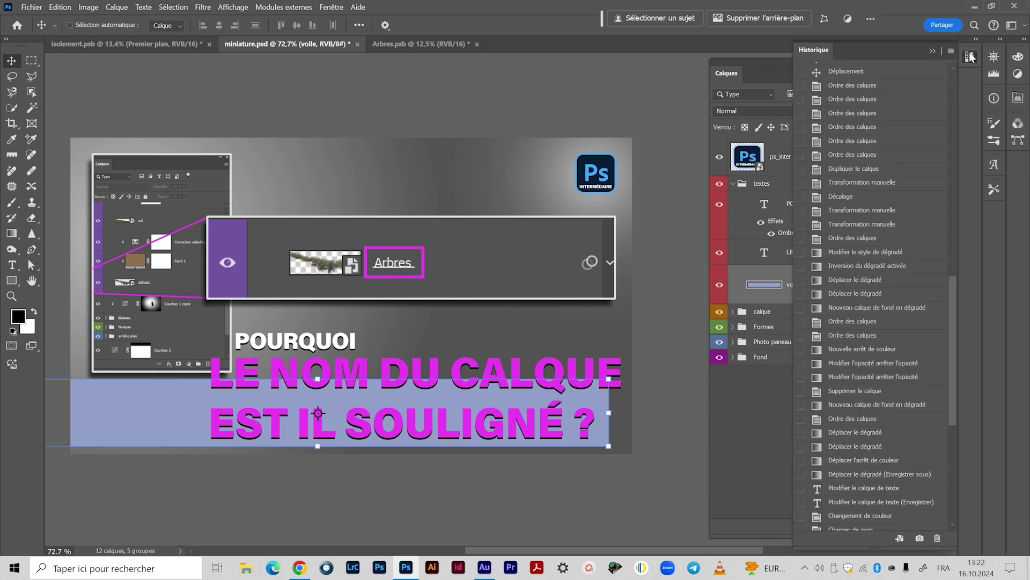
pyautogui.moveTo(815, 50); pyautogui.dragTo(279, 62)
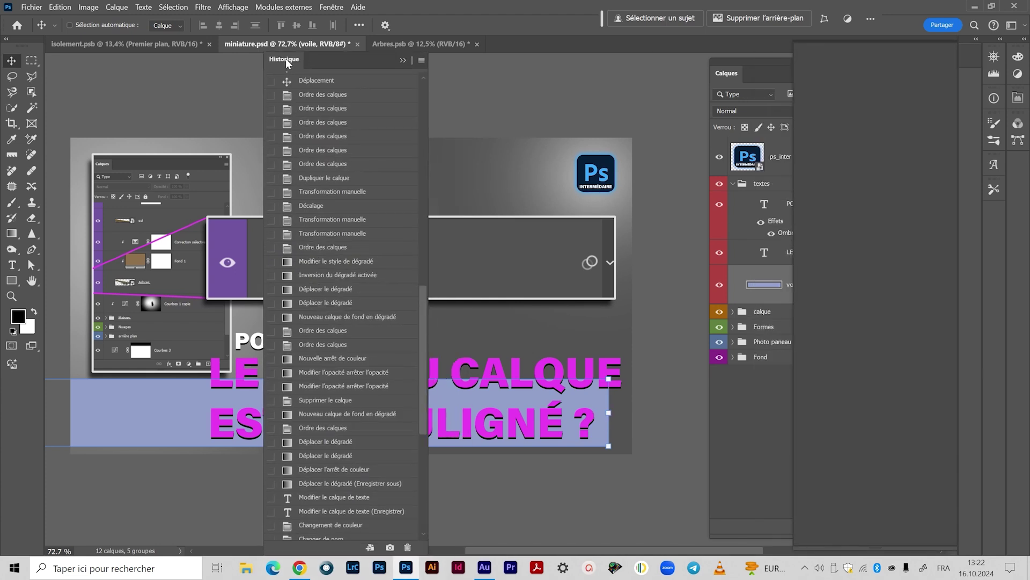
pyautogui.click(327, 534)
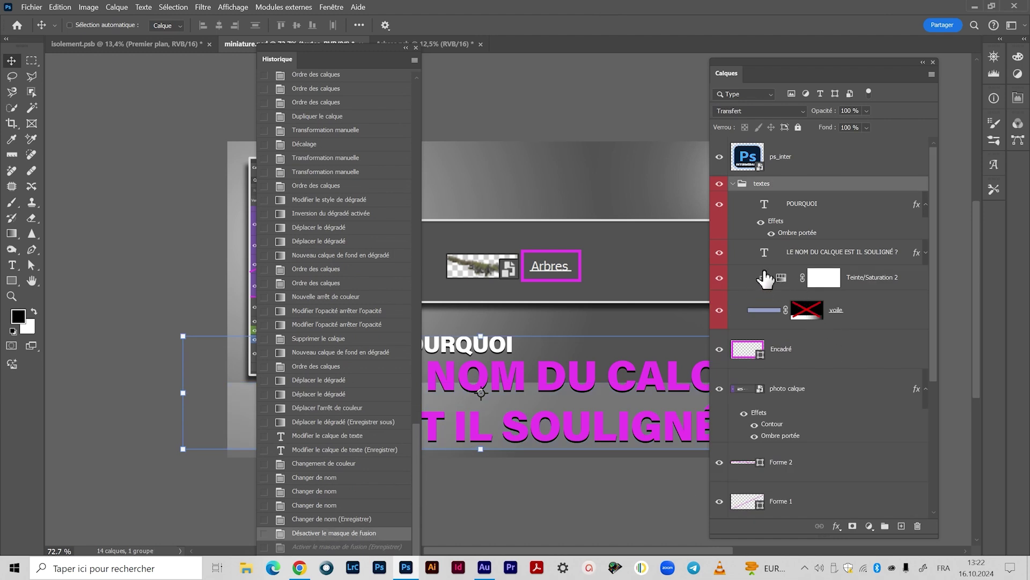
pyautogui.keyDown('shift'); pyautogui.click(806, 312); pyautogui.keyUp('shift')
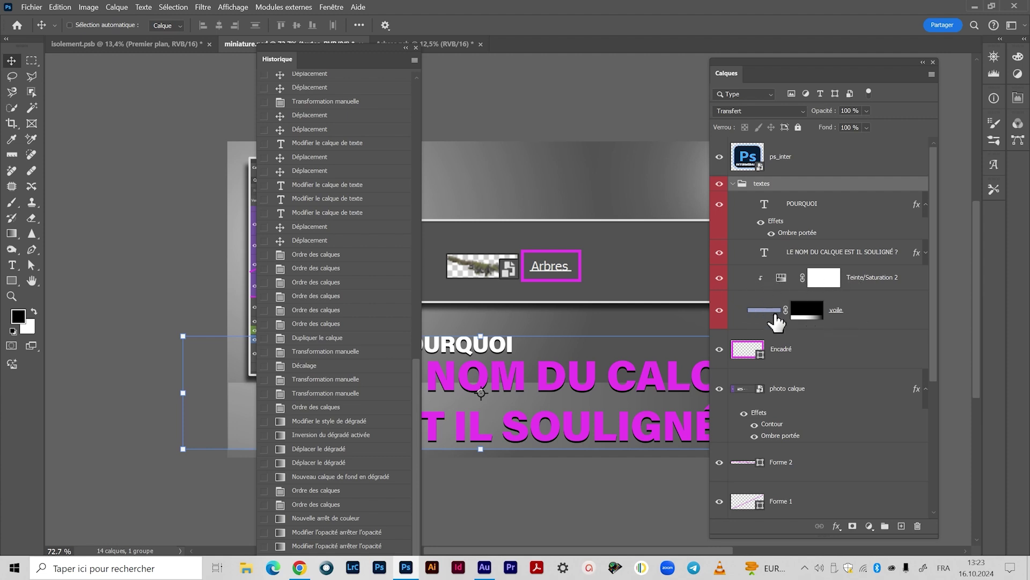
# Collapse the floating Historique panel and hide the voile layer.
pyautogui.click(406, 48)
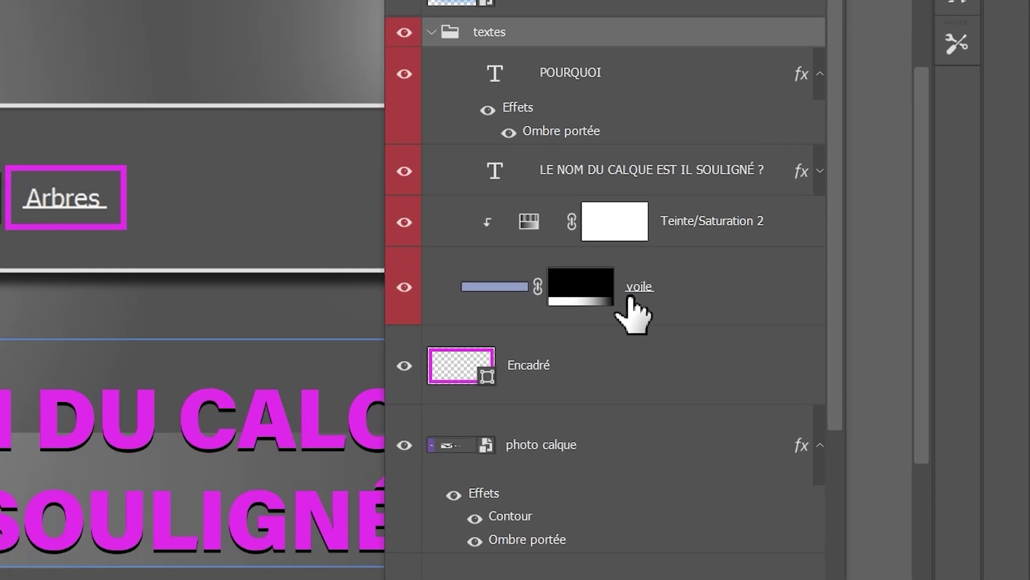
pyautogui.click(835, 316)
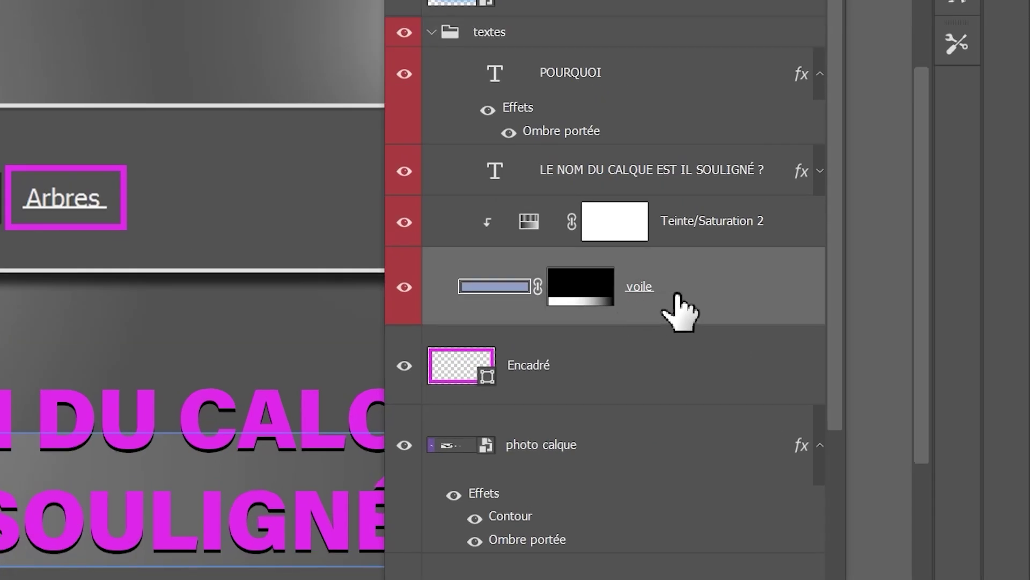
pyautogui.click(405, 286)
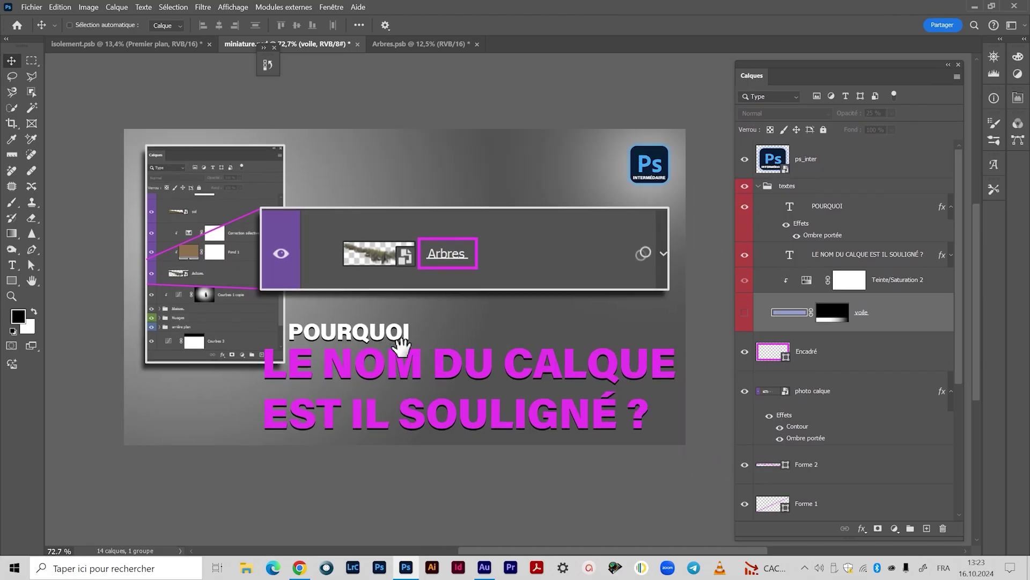
pyautogui.hscroll(2, 402, 344)
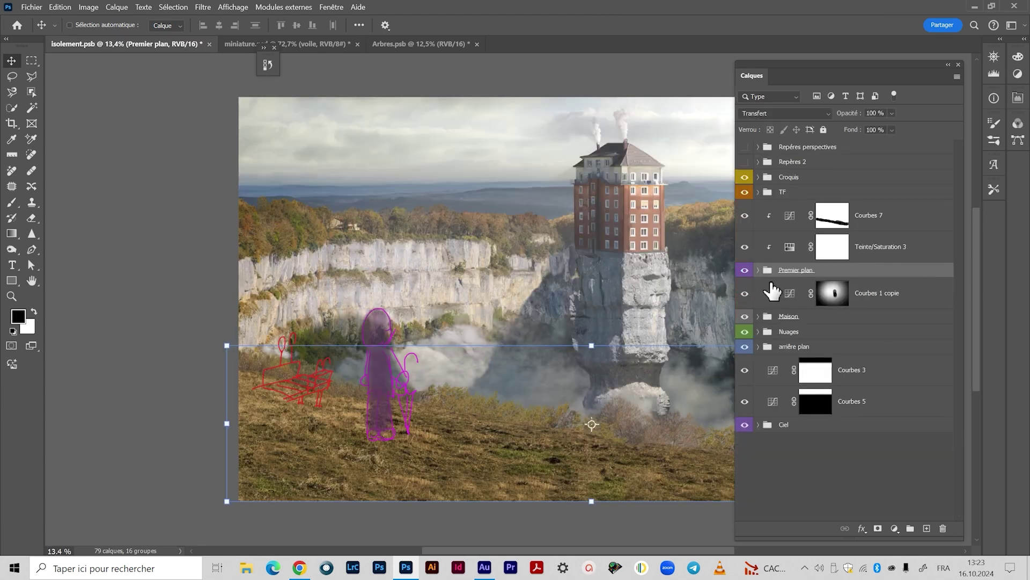
# Expand the Premier plan group in isolement.psb and compare its Arbres smart object layer with the contents of Arbres.psb.
pyautogui.click(758, 270)
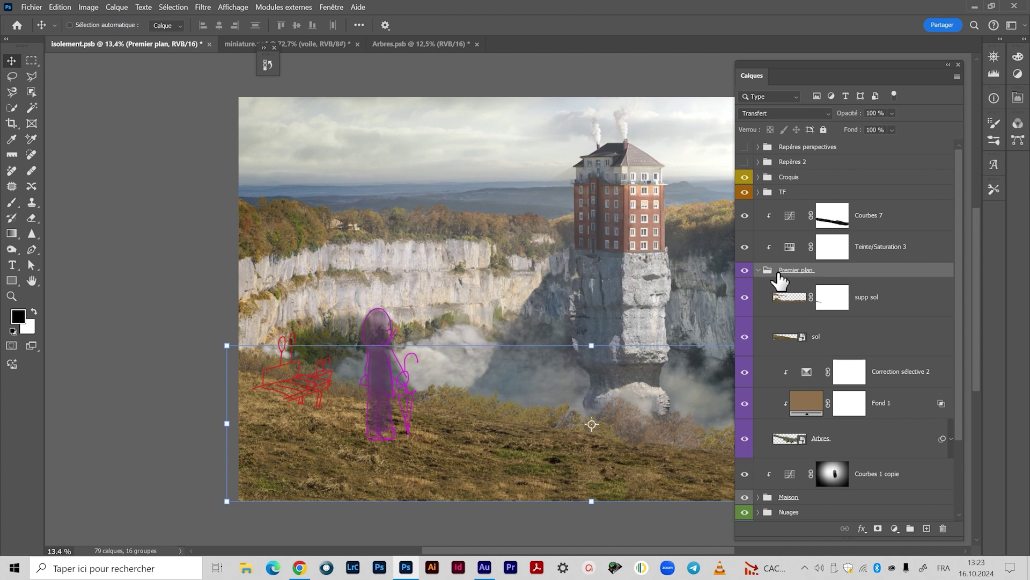
pyautogui.scroll(-1, 805, 360)
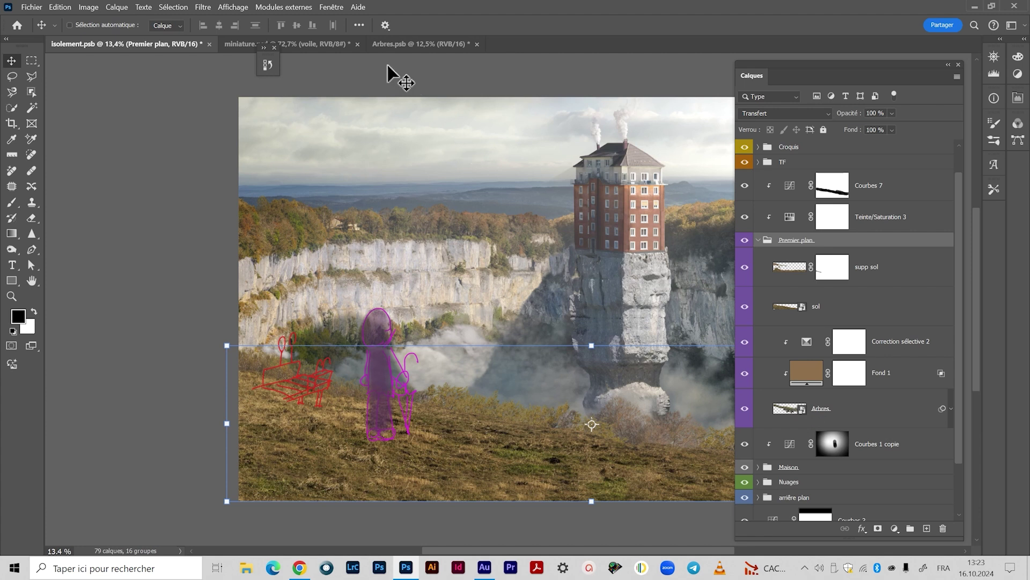
pyautogui.click(387, 48)
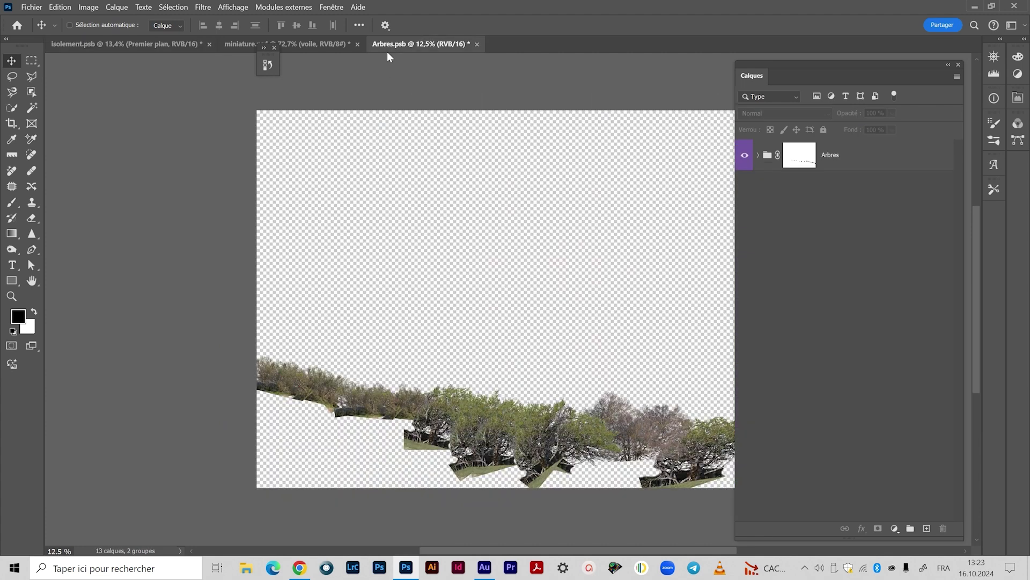
pyautogui.click(185, 43)
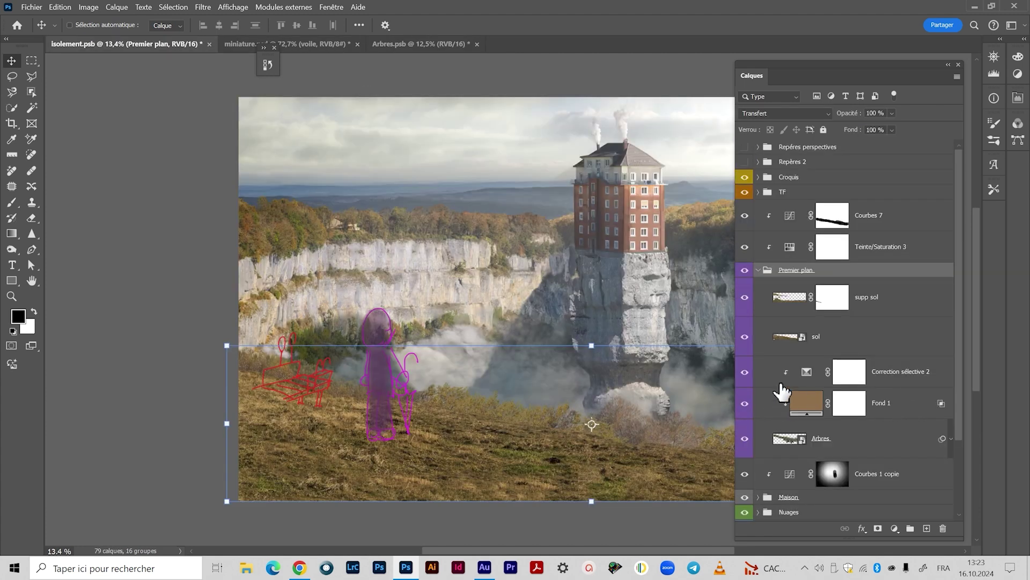
# Check the smart filters and clipped layers of the Arbres layer, leaving the Premier plan group collapsed.
pyautogui.keyDown('alt'); pyautogui.click(784, 417); pyautogui.keyUp('alt')
pyautogui.click(951, 439)
pyautogui.scroll(-1, 911, 467)
pyautogui.click(951, 410)
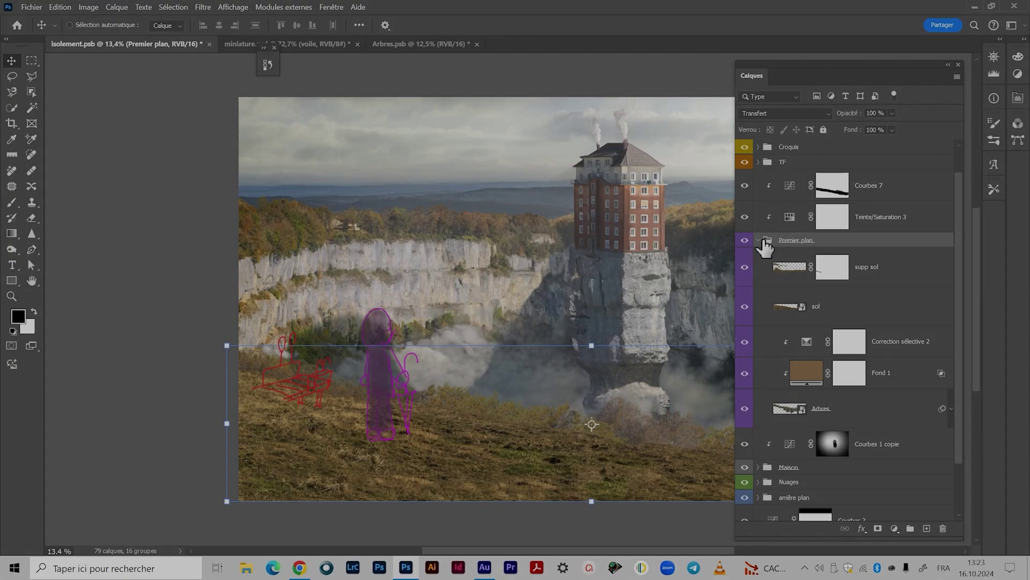
pyautogui.click(758, 240)
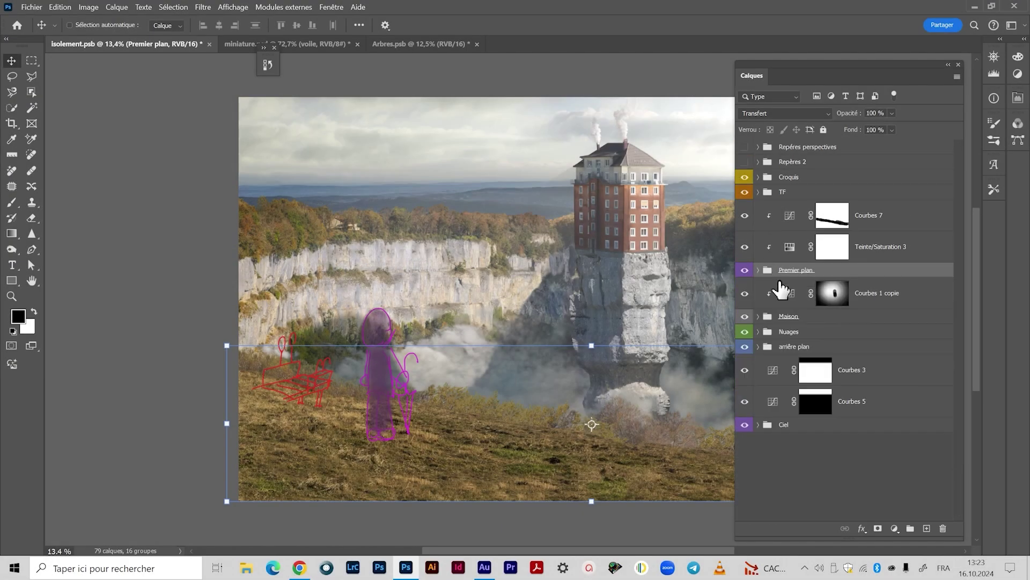
# Expand the Maison group and examine its layers, including the smart filters of Ombre reflet copie.
pyautogui.click(758, 316)
pyautogui.scroll(-1, 820, 348)
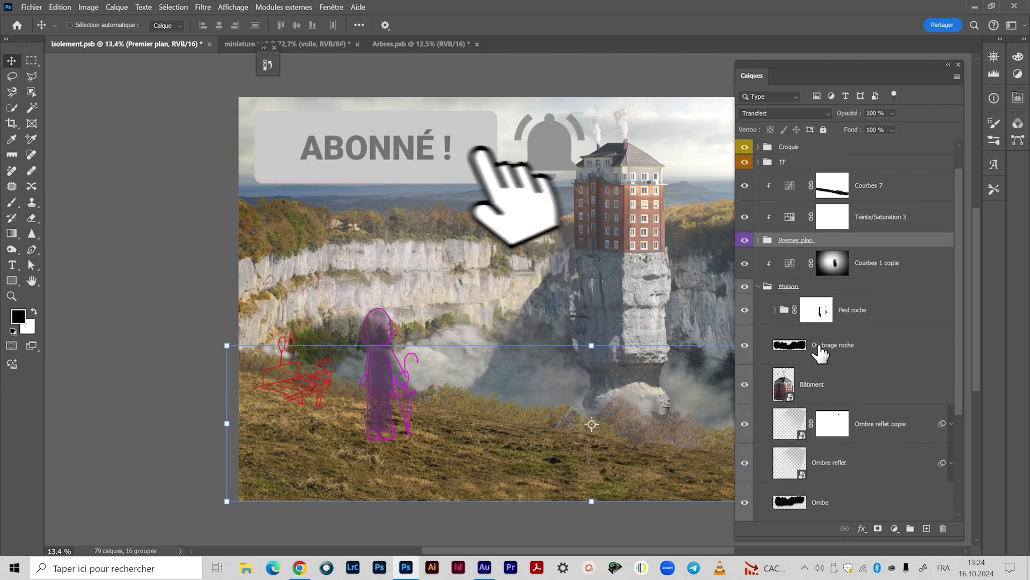
pyautogui.scroll(-3, 820, 352)
pyautogui.scroll(-1, 820, 351)
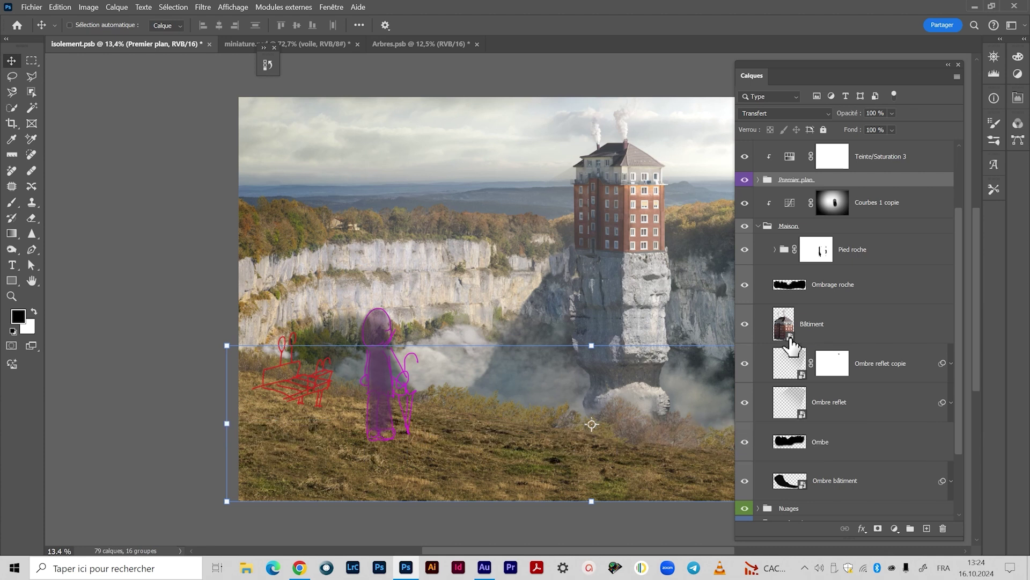
pyautogui.click(951, 364)
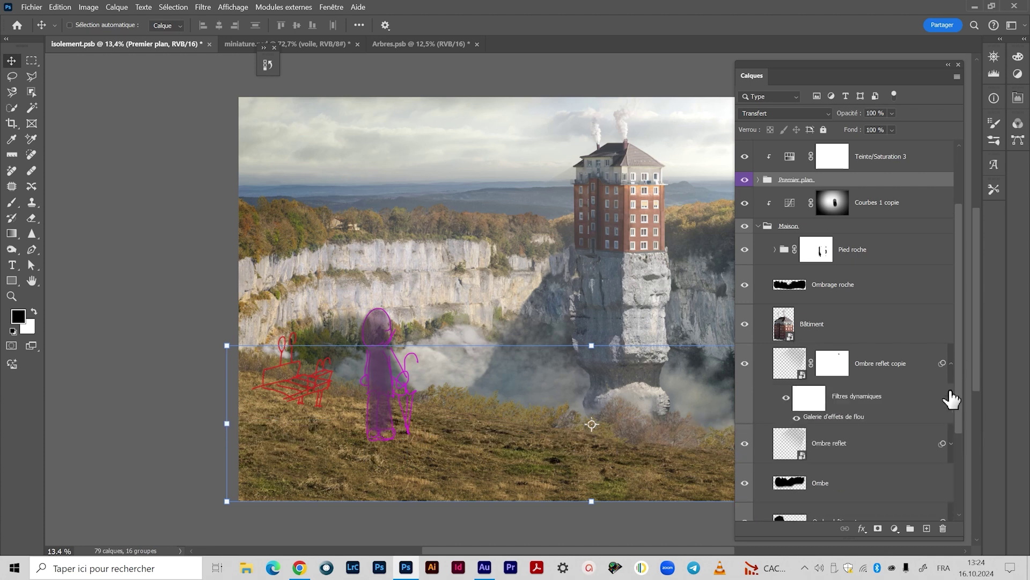
pyautogui.click(951, 365)
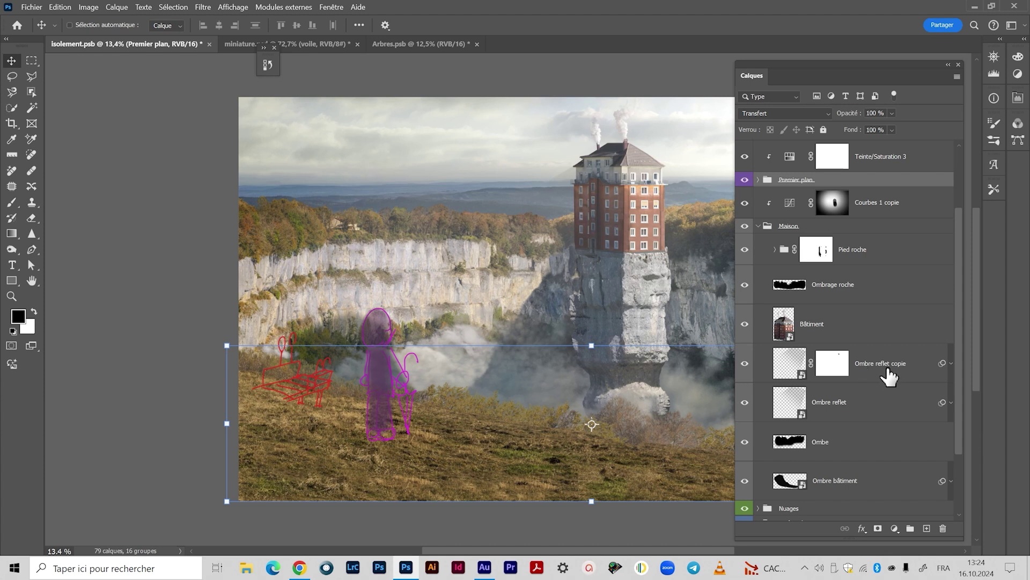
# Open the contents of the Ombre reflet copie smart object, close them and collapse the Maison group in isolement.psb.
pyautogui.doubleClick(801, 370)
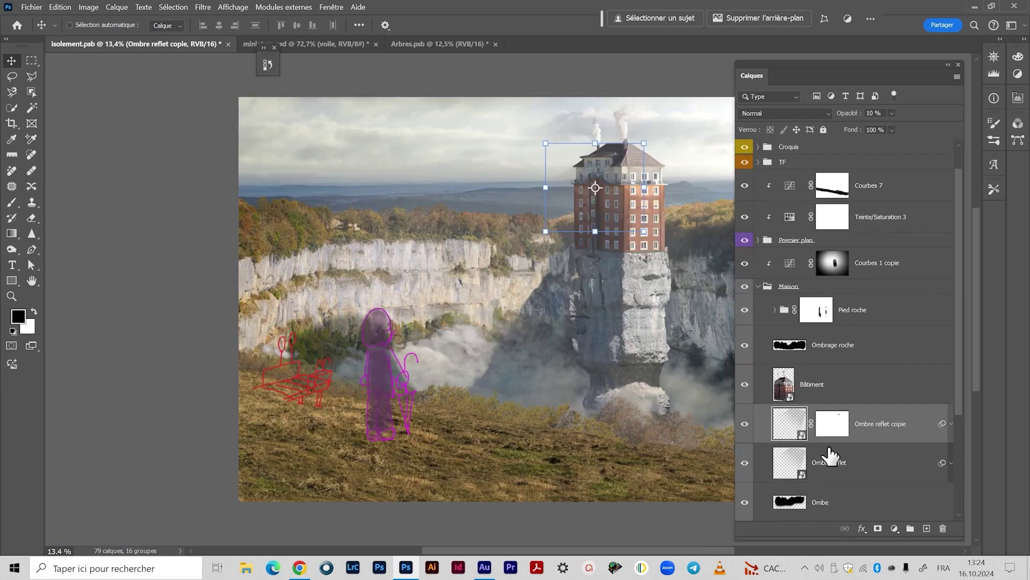
pyautogui.click(650, 44)
pyautogui.scroll(-2, 836, 449)
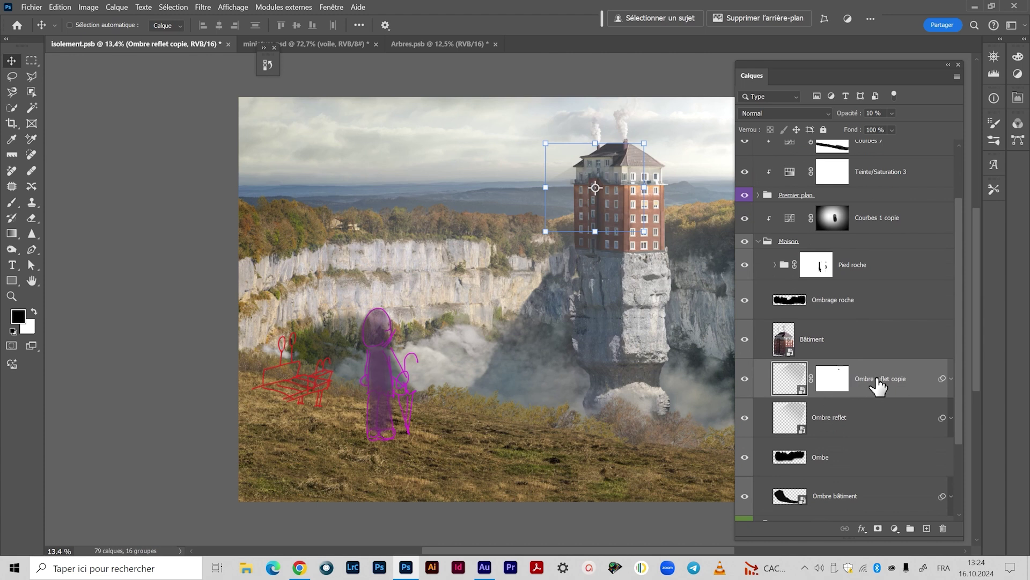
pyautogui.scroll(-1, 859, 354)
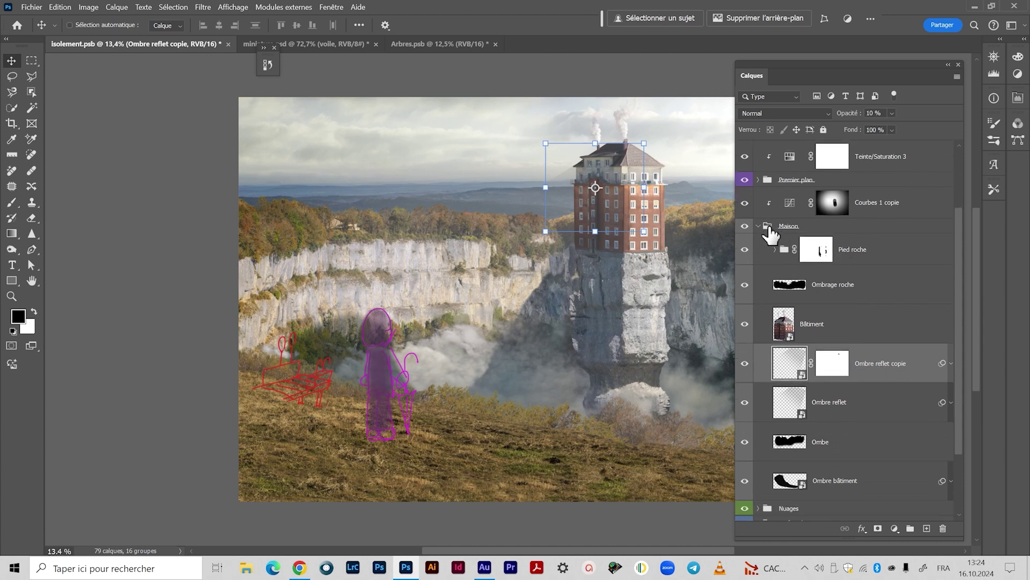
pyautogui.click(758, 226)
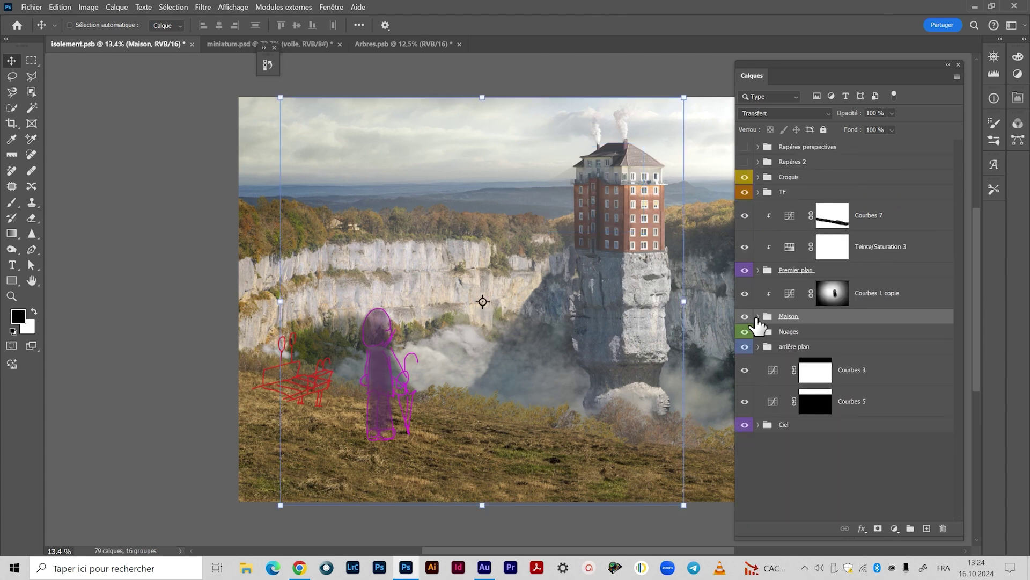
# Expand the Maison group again and open the contents of the Bâtiment smart object.
pyautogui.click(758, 317)
pyautogui.scroll(-2, 776, 330)
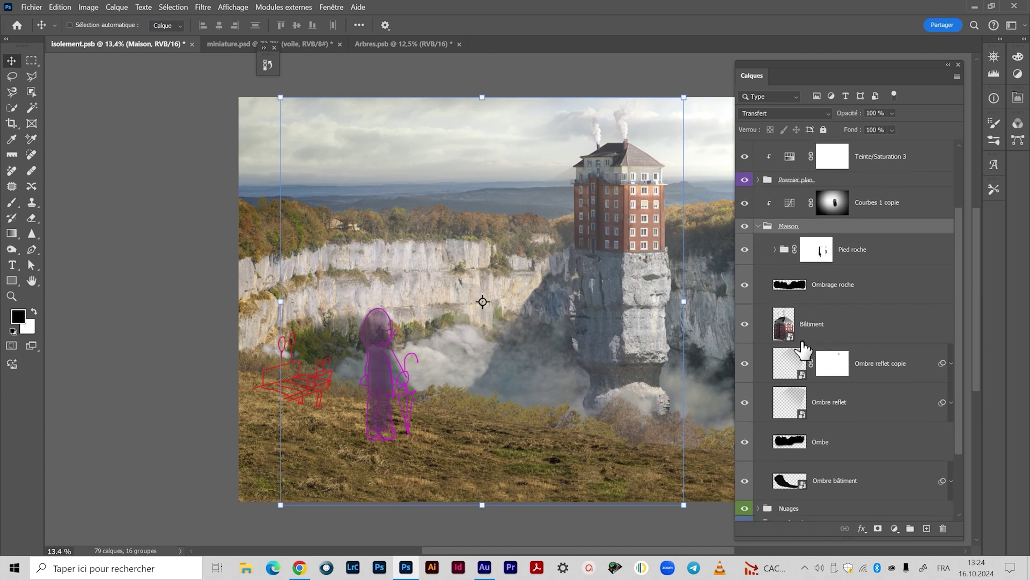
pyautogui.click(791, 342)
pyautogui.doubleClick(791, 342)
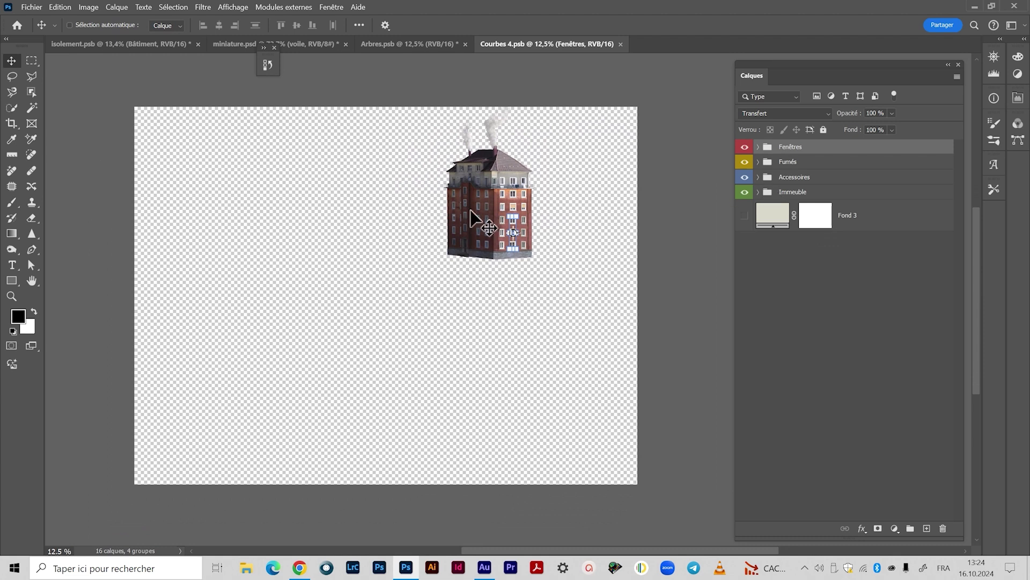
# Expand the Immeuble group to examine its clipped layers, toggle the group's visibility off and on, and collapse it.
pyautogui.scroll(3, 468, 220)
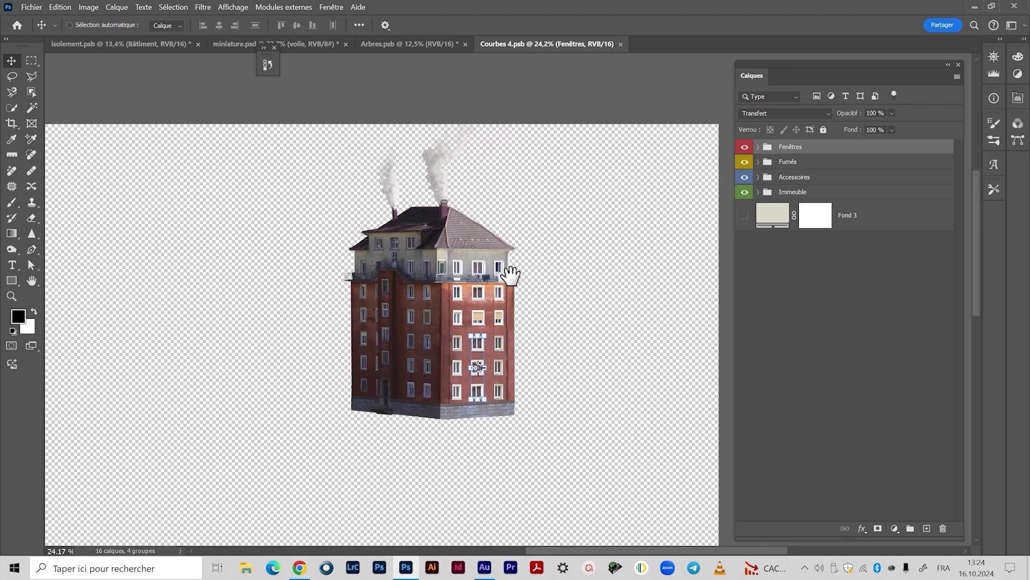
pyautogui.click(758, 193)
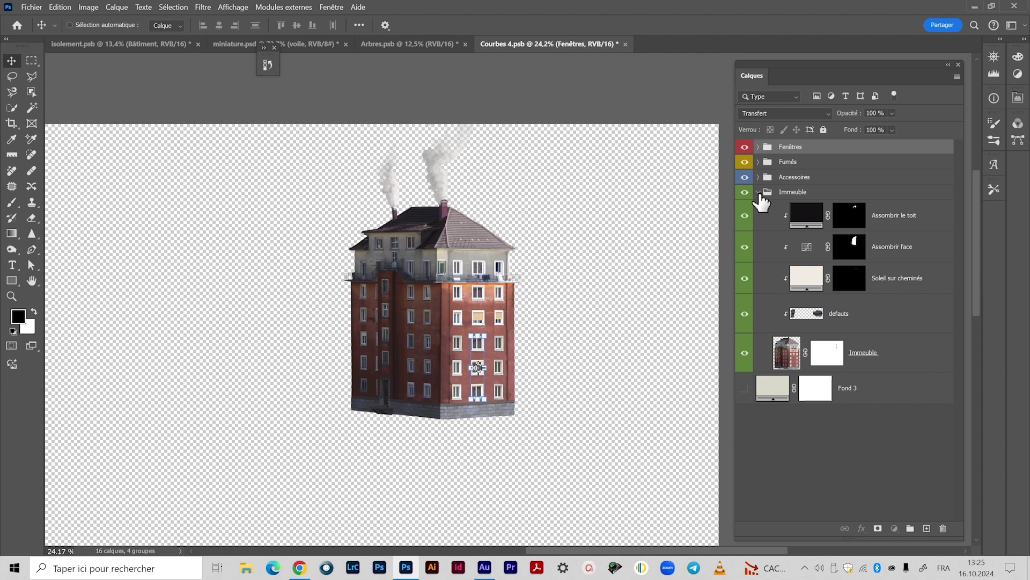
pyautogui.click(758, 193)
pyautogui.click(745, 192)
pyautogui.click(744, 193)
pyautogui.click(758, 192)
pyautogui.click(757, 192)
# Expand the Accessoires group and check the smart filters of the Ombre cheminée layer.
pyautogui.click(758, 177)
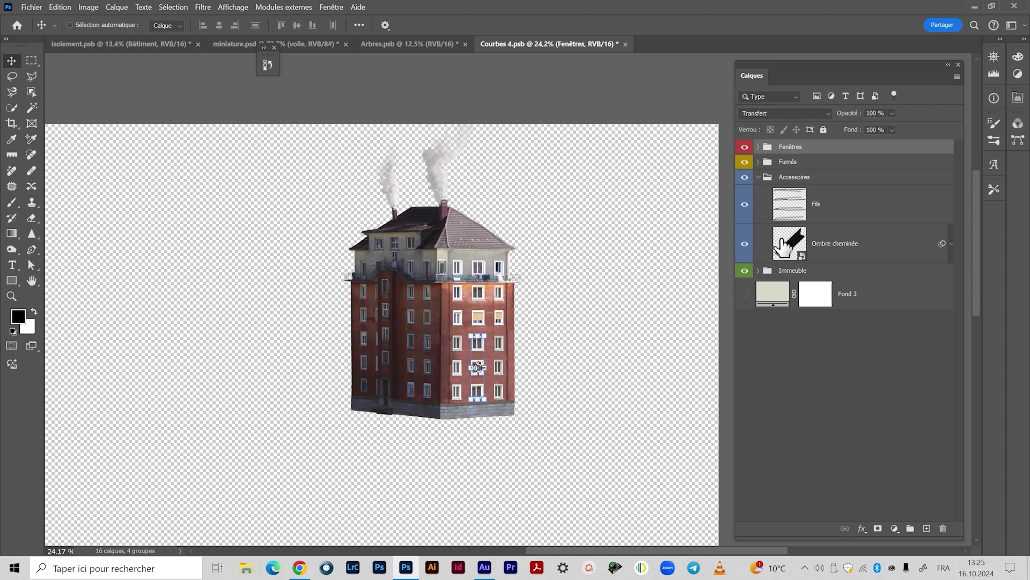
pyautogui.click(951, 245)
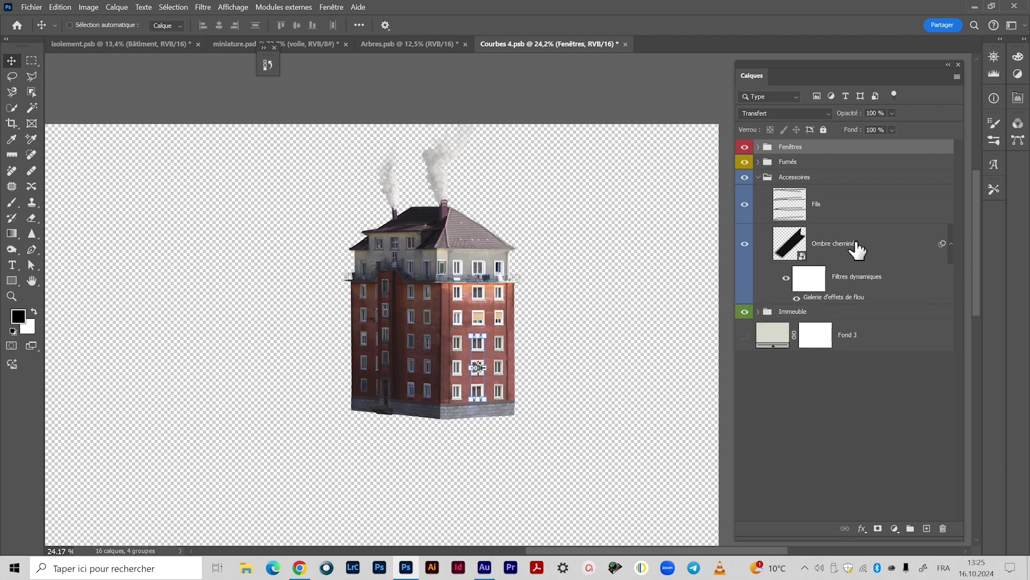
pyautogui.click(950, 245)
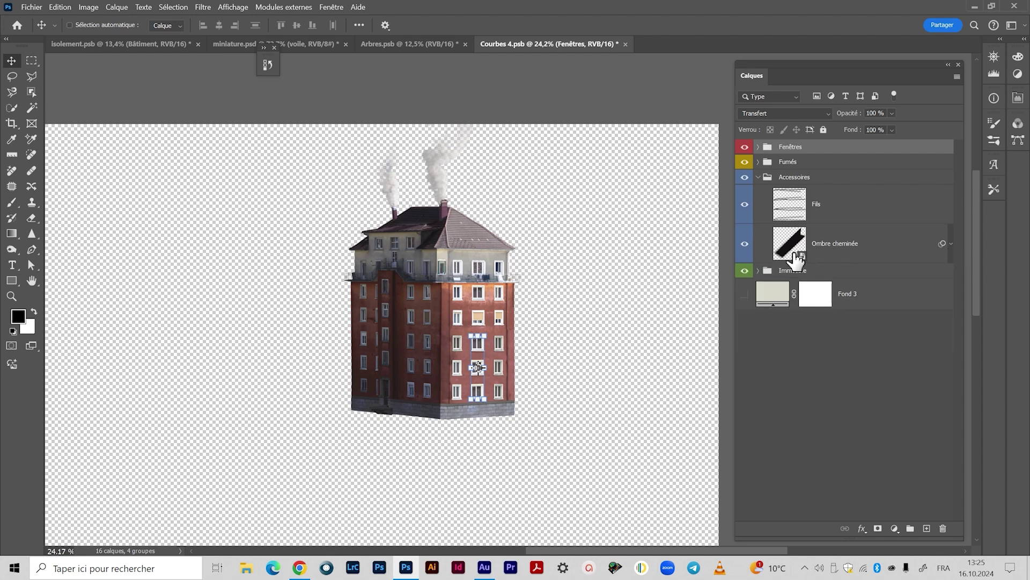
# Open and close the contents of the Ombre cheminée smart object, select the Fils layer and collapse the Accessoires group.
pyautogui.doubleClick(793, 257)
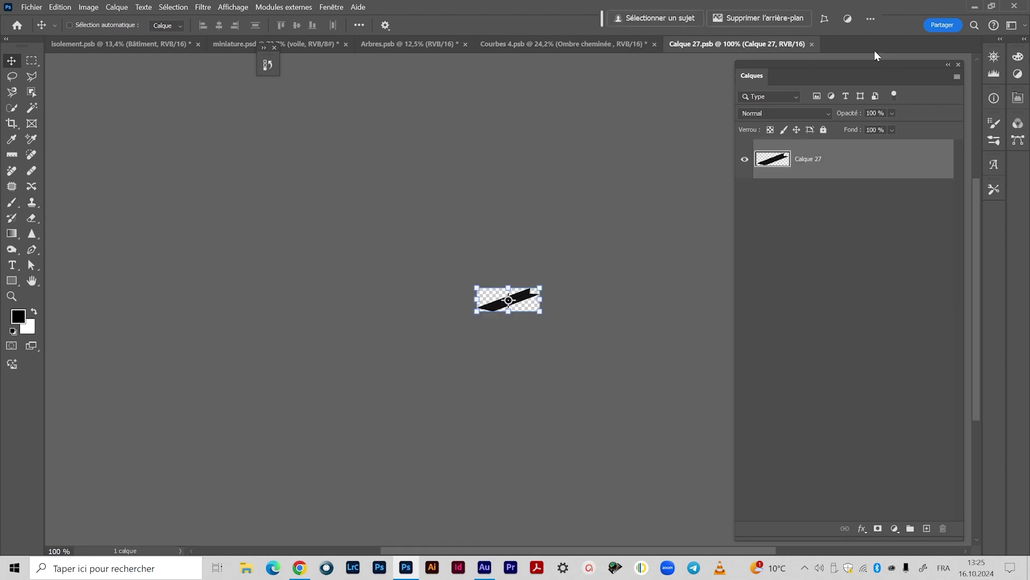
pyautogui.click(812, 44)
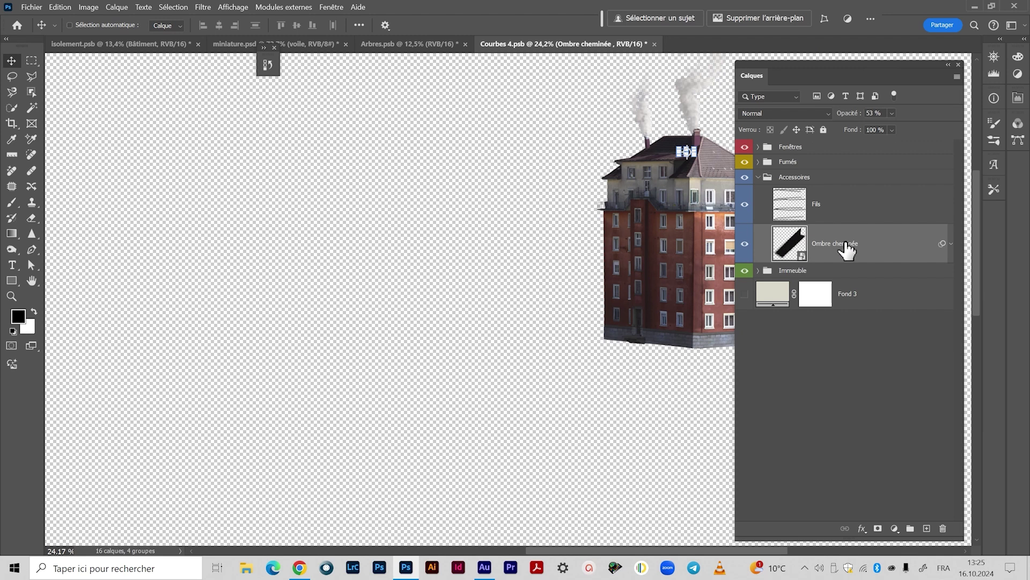
pyautogui.click(836, 213)
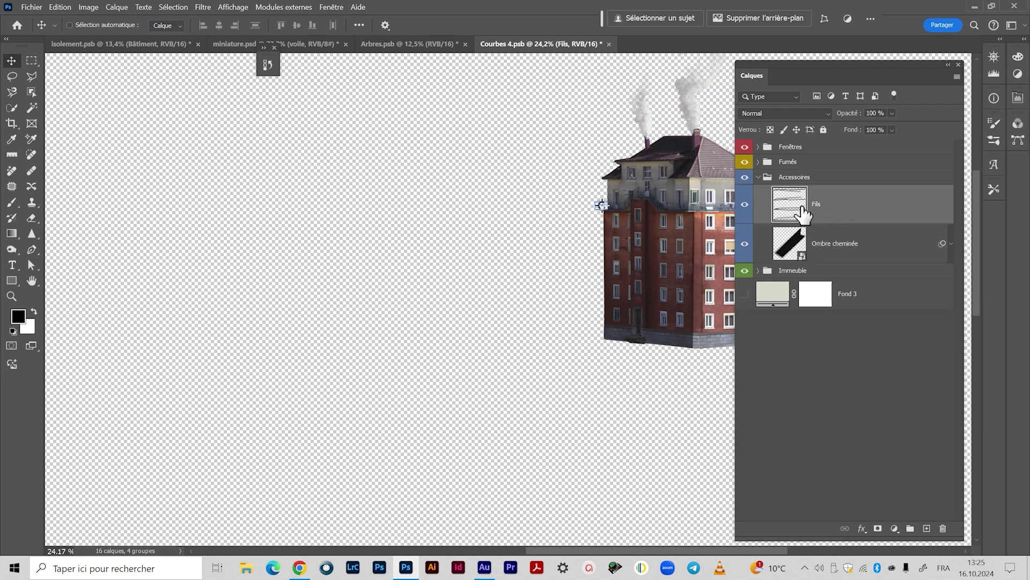
pyautogui.click(766, 177)
pyautogui.click(759, 177)
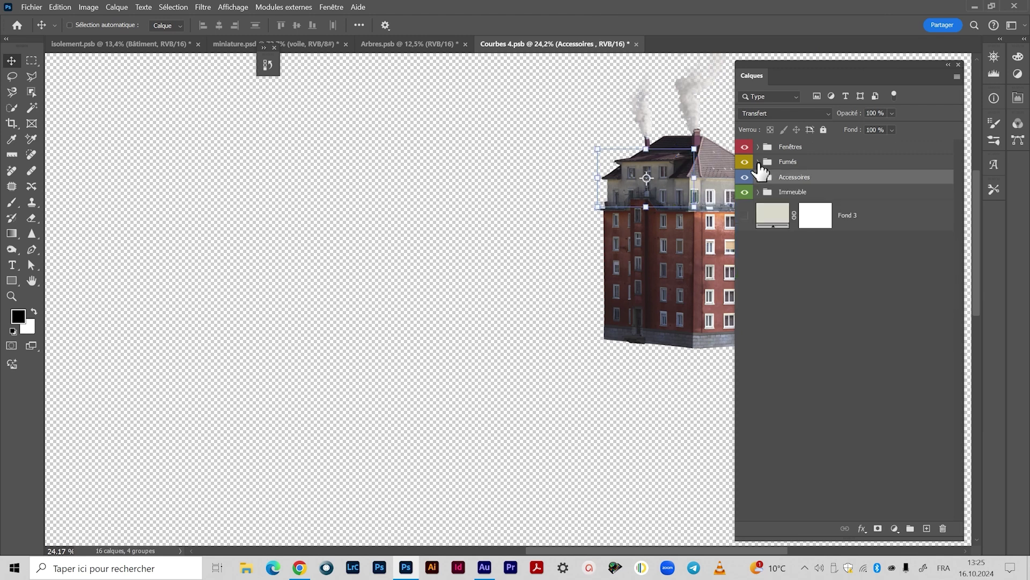
# Expand the Fumés group and inspect the blending options of lumière fumer copie, leaving them without changes.
pyautogui.click(758, 161)
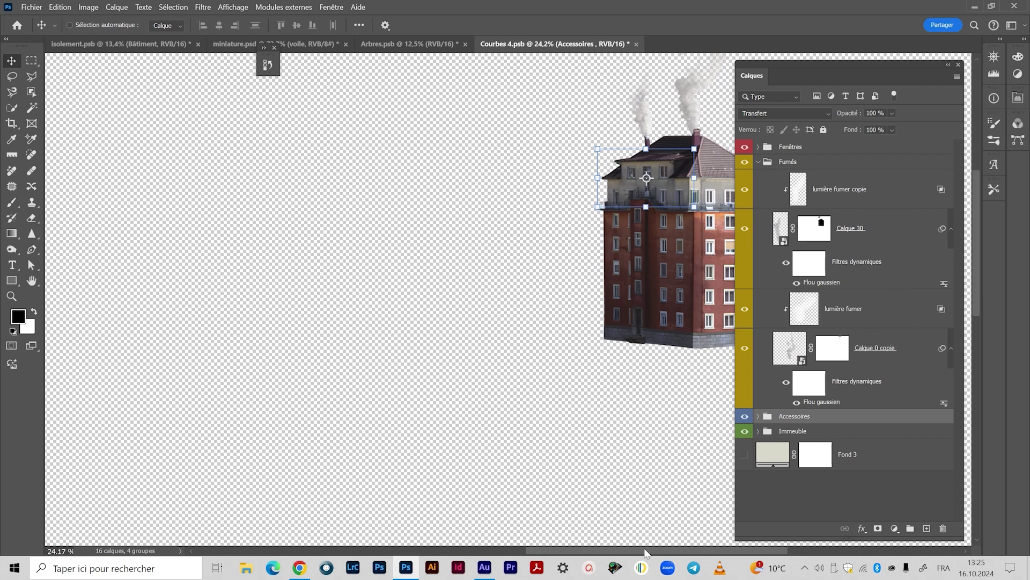
pyautogui.hscroll(5, 658, 553)
pyautogui.moveTo(658, 549); pyautogui.dragTo(628, 549)
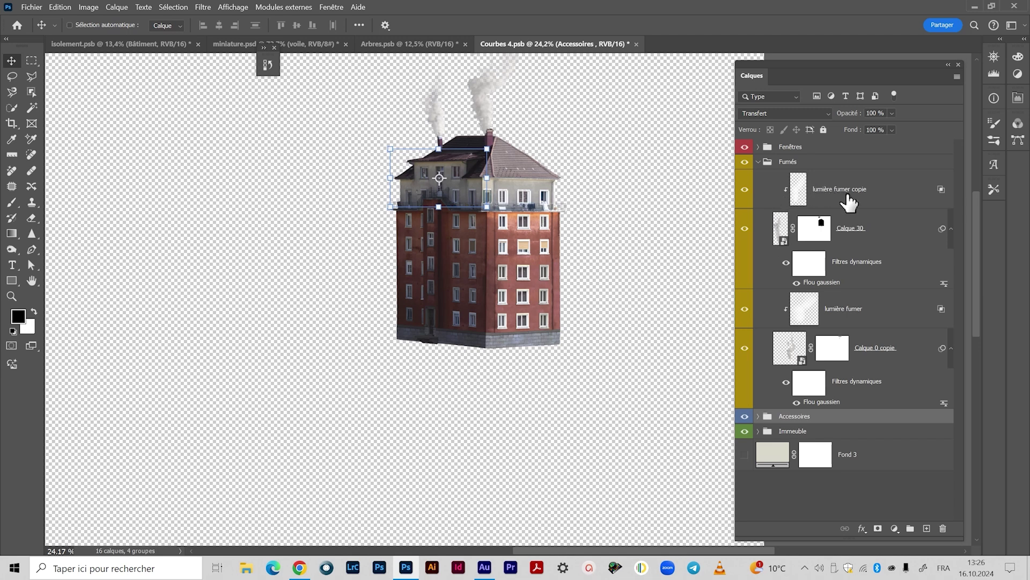
pyautogui.doubleClick(943, 196)
pyautogui.moveTo(836, 249); pyautogui.dragTo(717, 112)
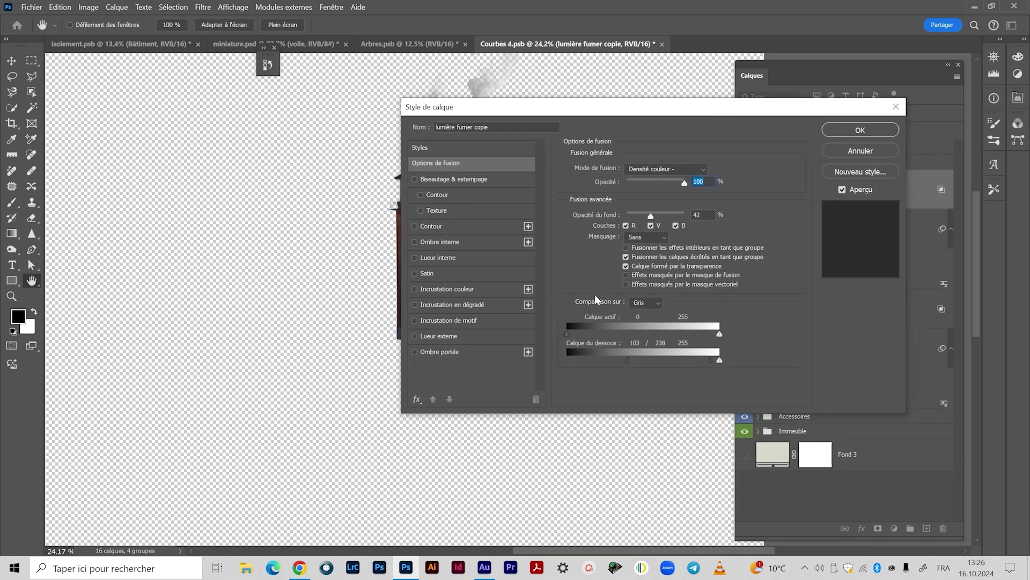
pyautogui.click(868, 150)
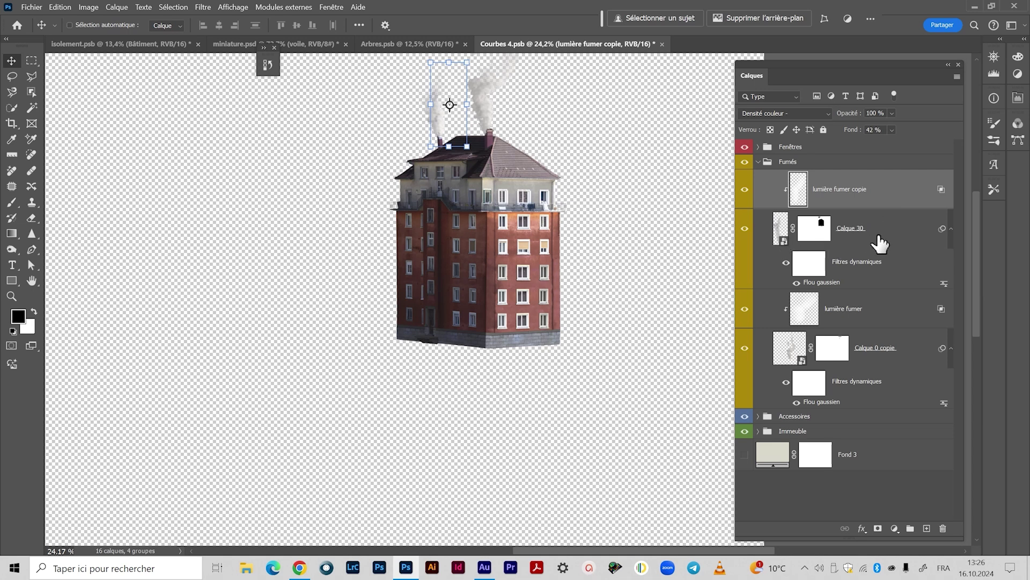
# View the contents of the Calque 30 smart object, return to isolement.psb with Courbes 4.psb closed, and collapse the Maison group.
pyautogui.doubleClick(781, 238)
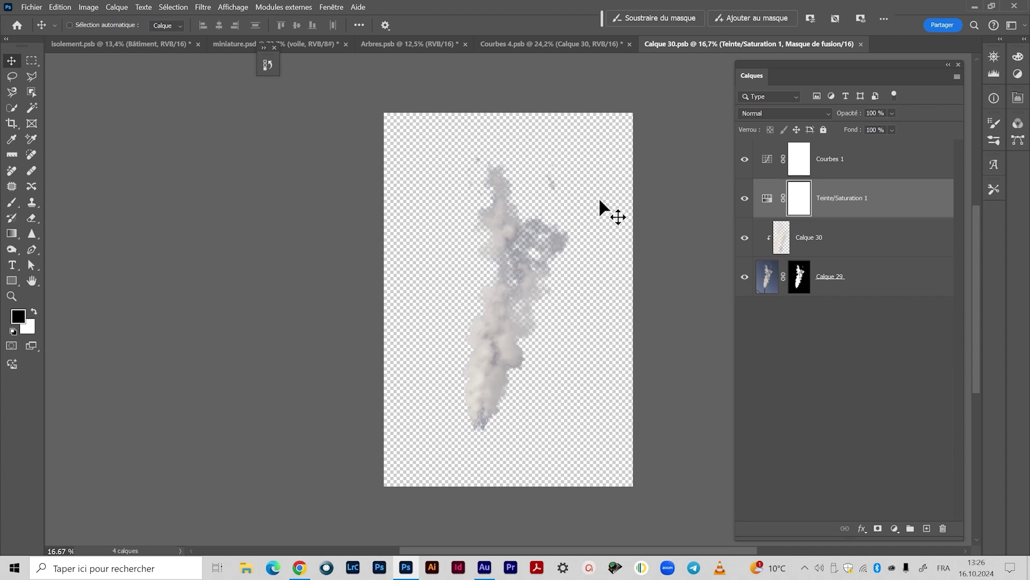
pyautogui.click(861, 44)
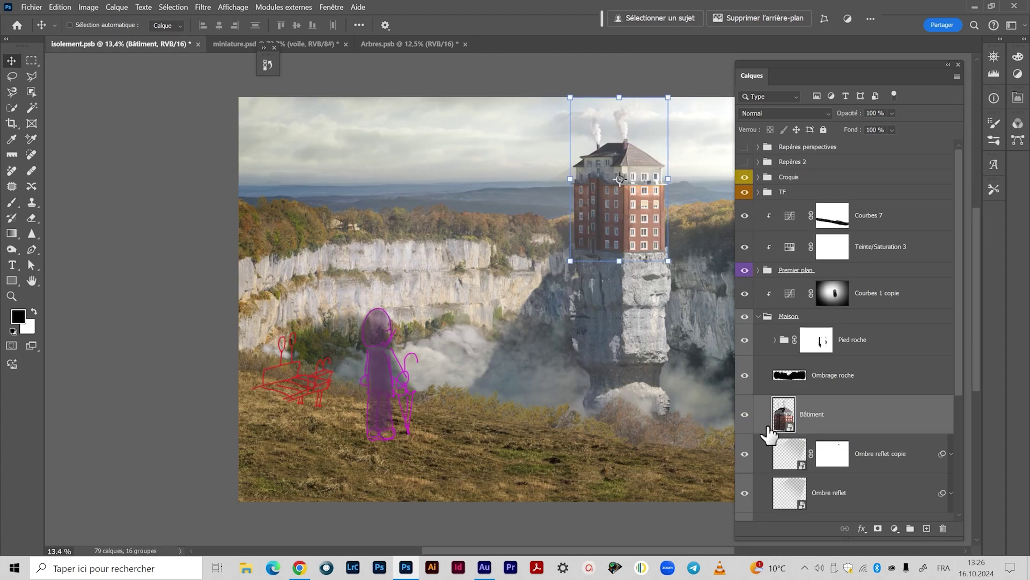
pyautogui.click(760, 317)
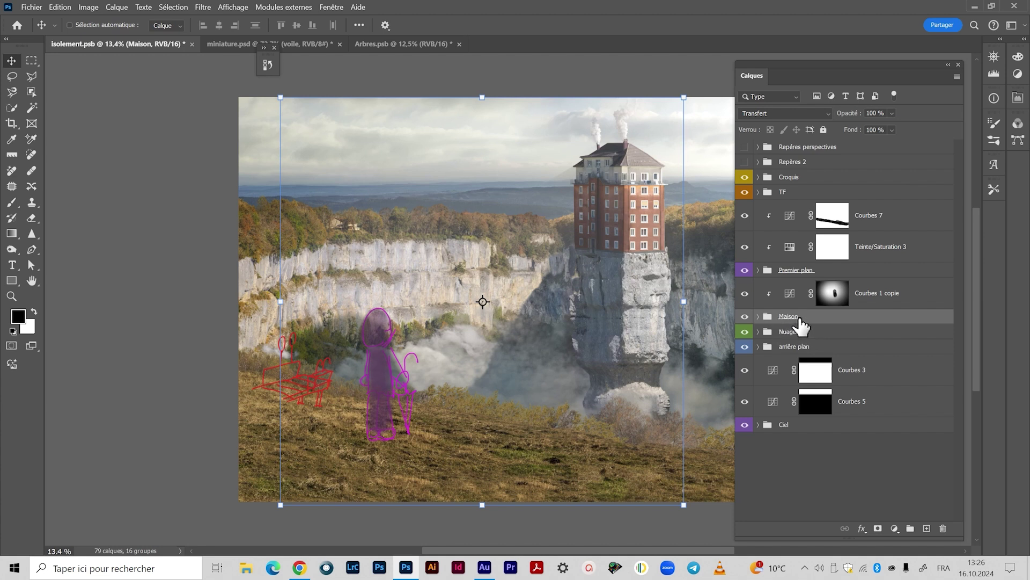
# Expand the Maison group again, look over its layers and collapse it.
pyautogui.click(758, 317)
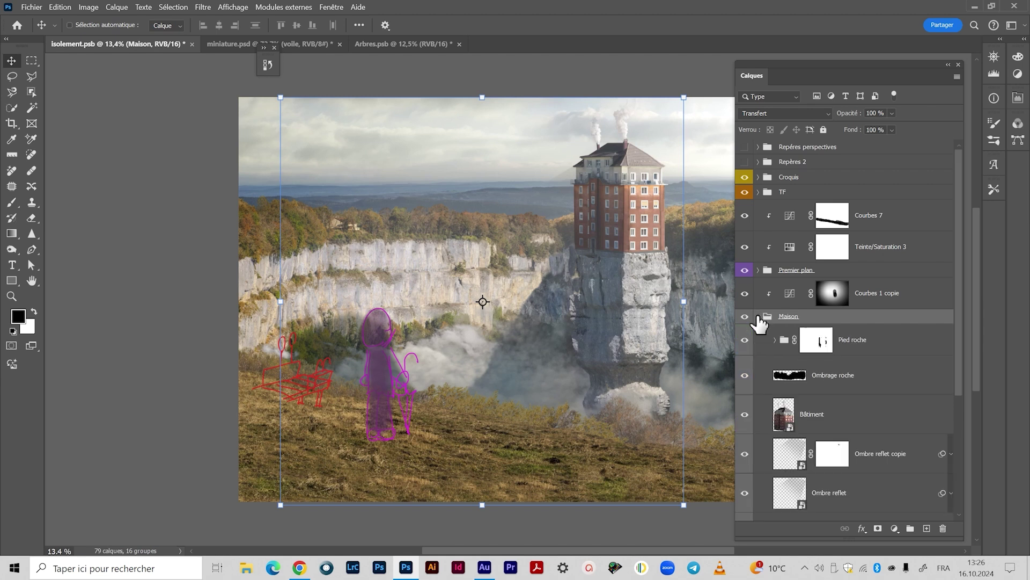
pyautogui.scroll(-1, 863, 391)
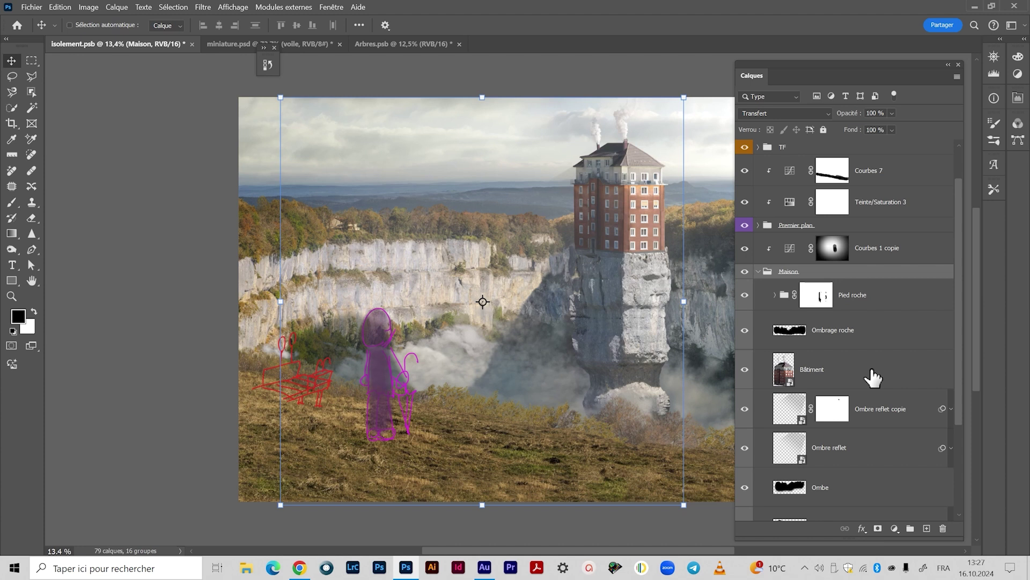
pyautogui.click(759, 271)
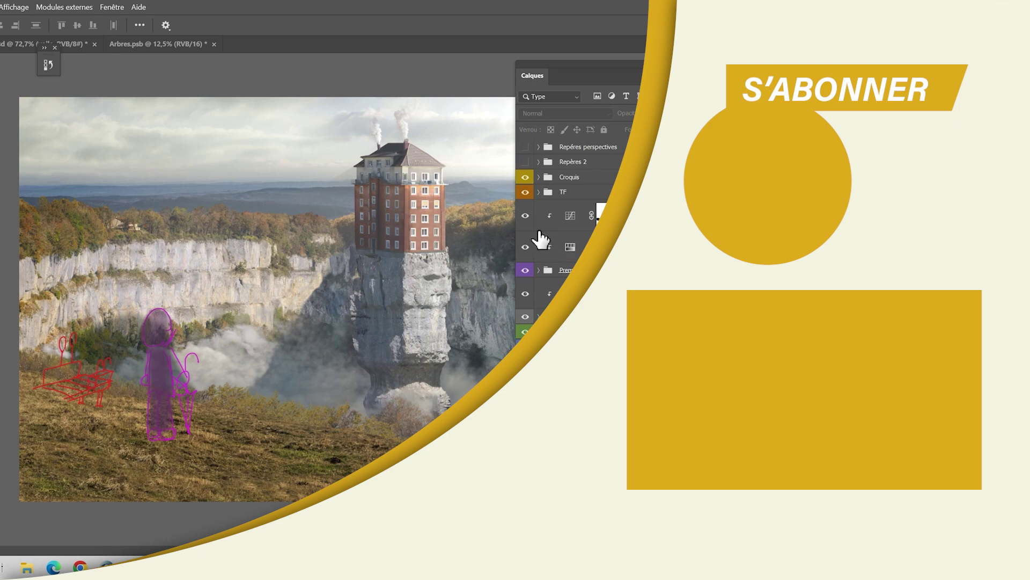
# Expand the Premier plan group and look through its layers.
pyautogui.click(539, 269)
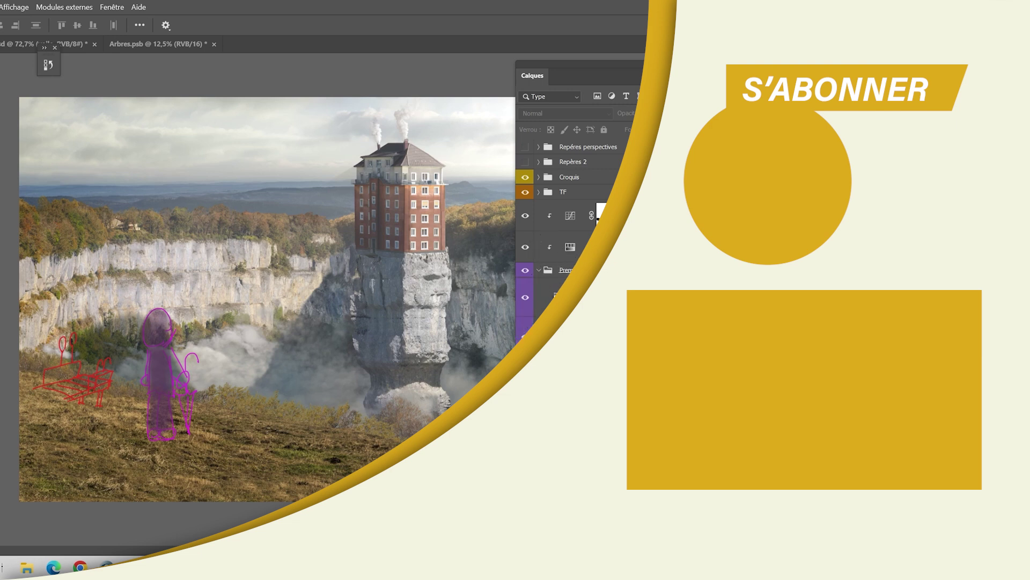
pyautogui.scroll(-1, 558, 242)
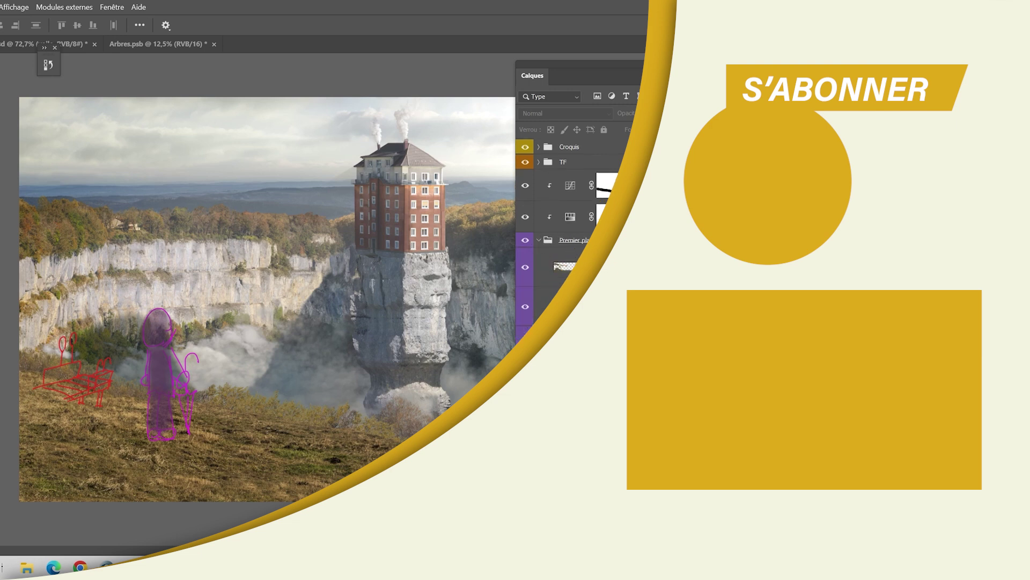